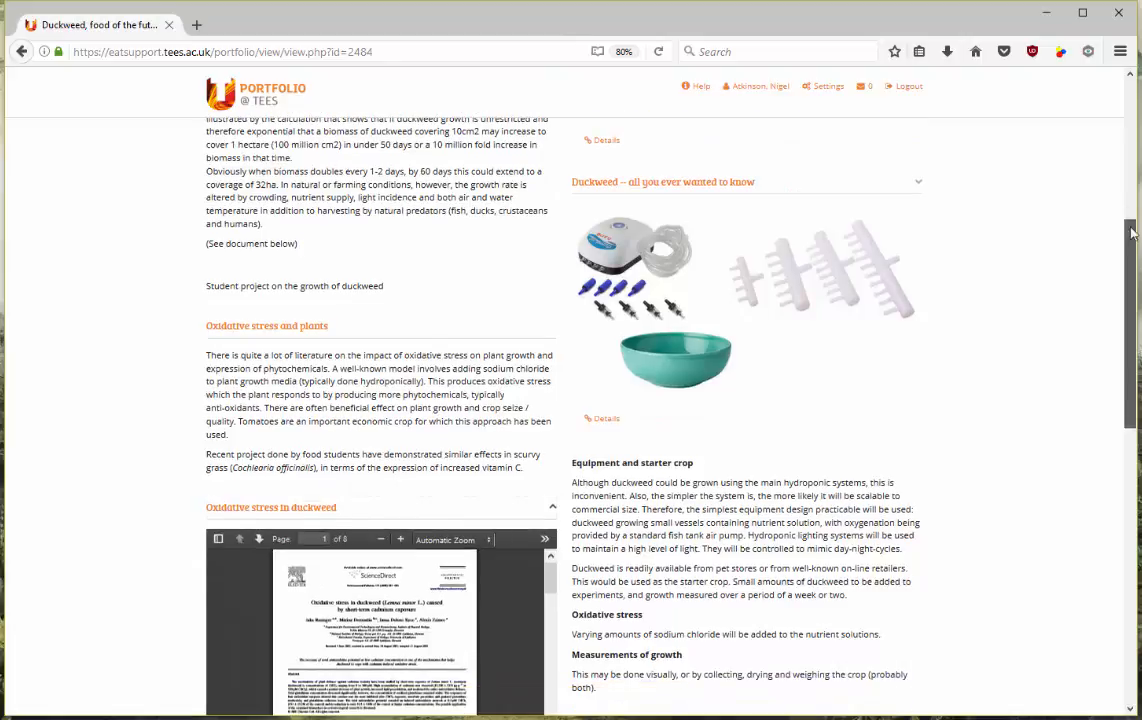
Edit the "Duckweed, food of the future?" page and add a text block after the first untitled block.
mouse_move(1130, 215)
mouse_down()
mouse_move(1130, 184)
mouse_move(1130, 222)
mouse_up()
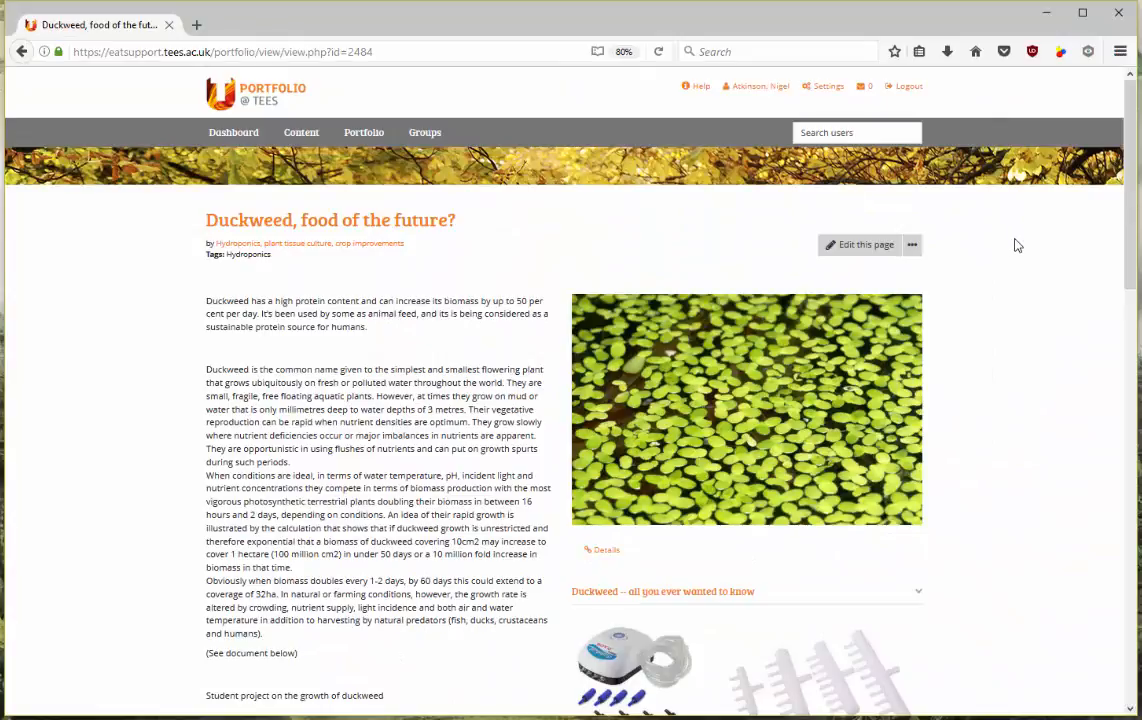
click(842, 245)
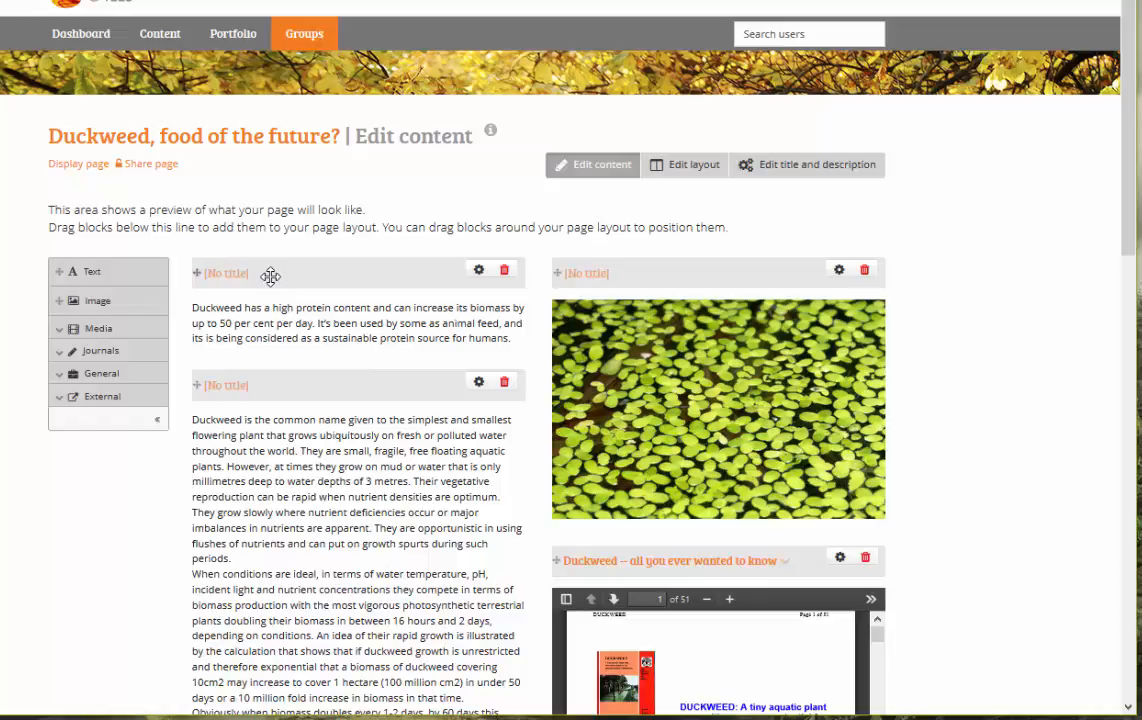
click(92, 272)
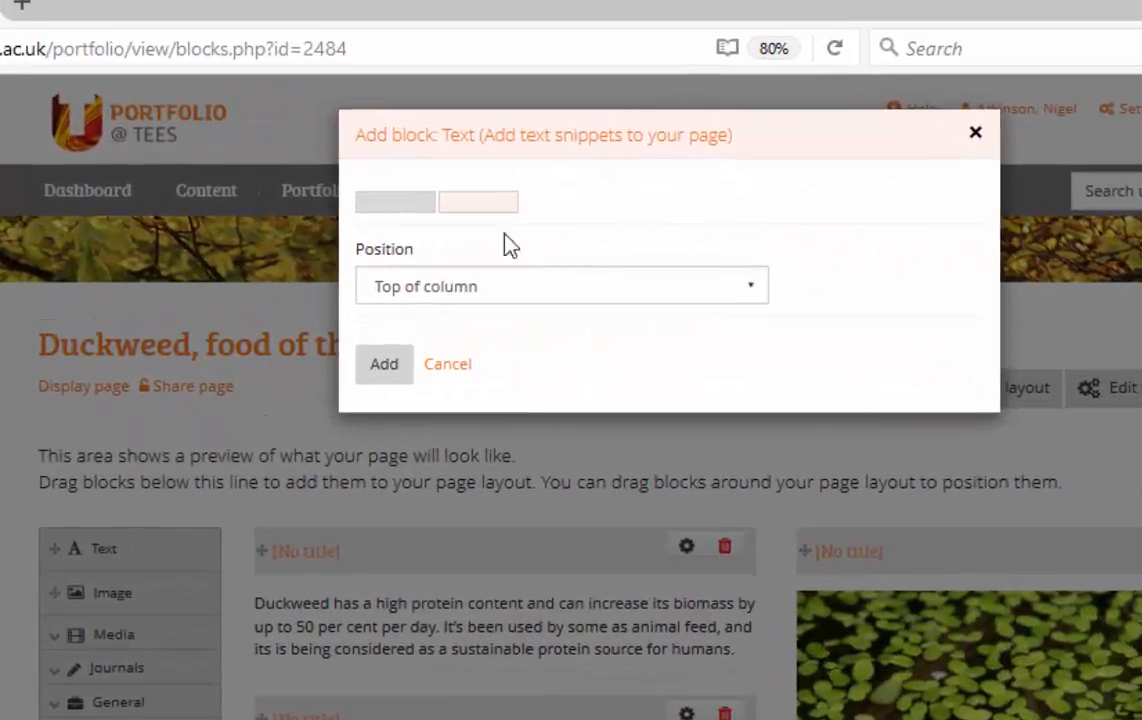
click(446, 288)
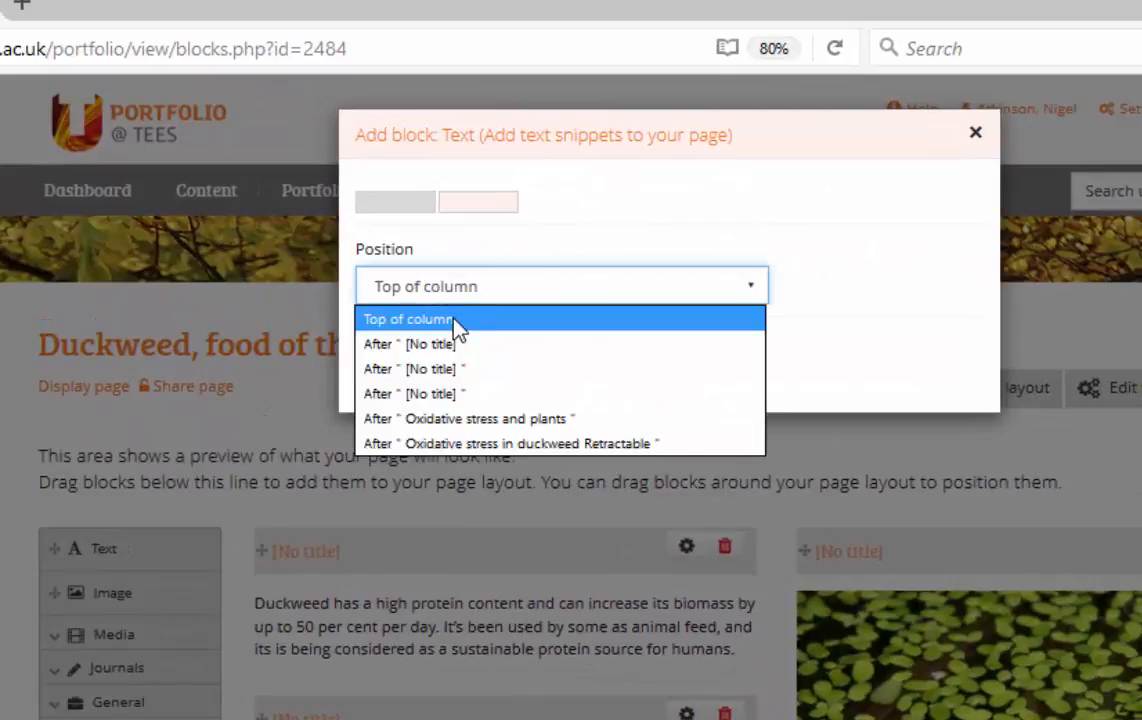
click(451, 345)
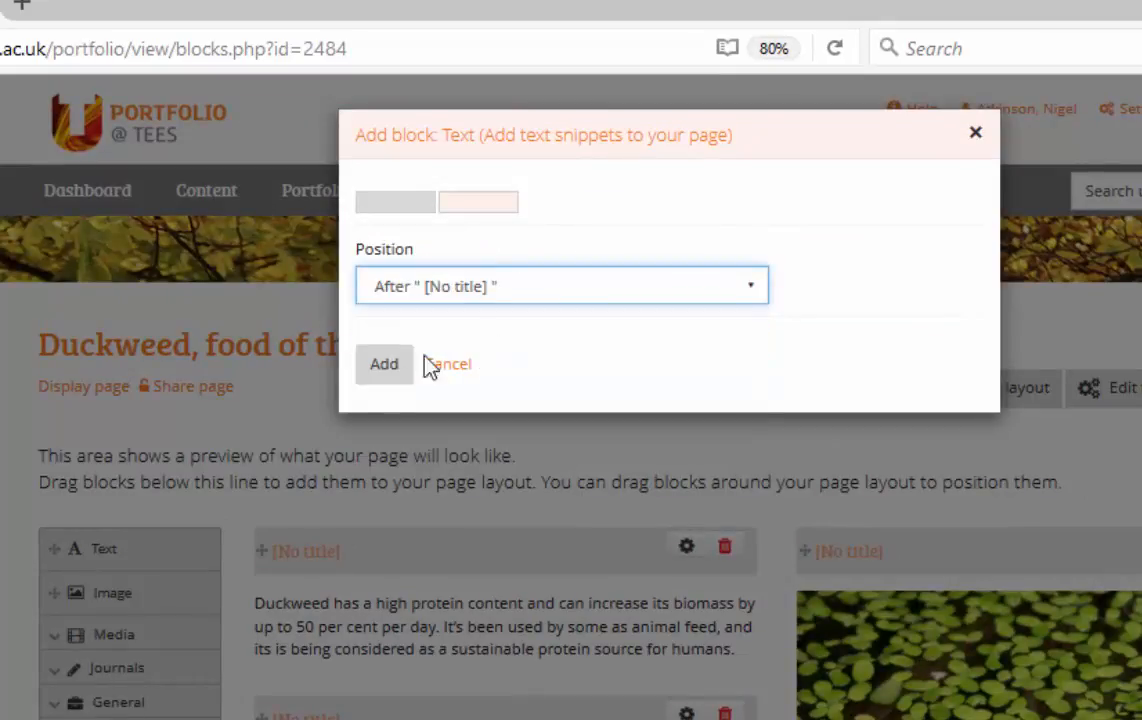
click(383, 370)
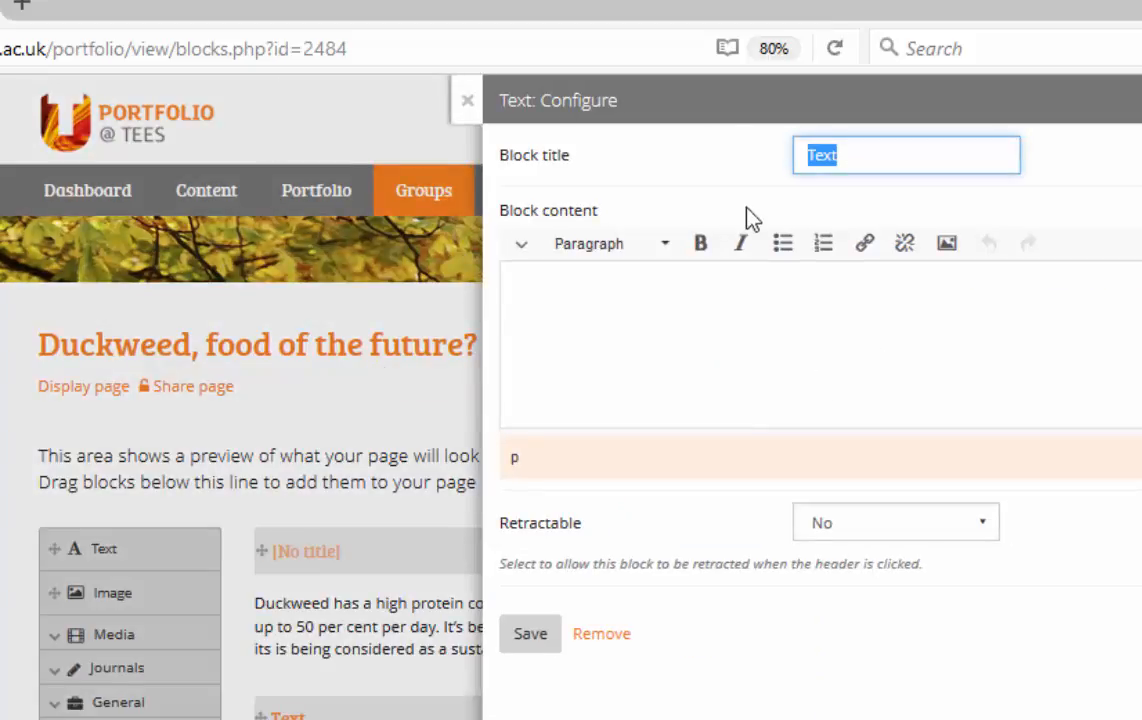
Clear the new text block's title and enter "Duckweed" as its content.
key(BackSpace)
click(659, 325)
text(D)
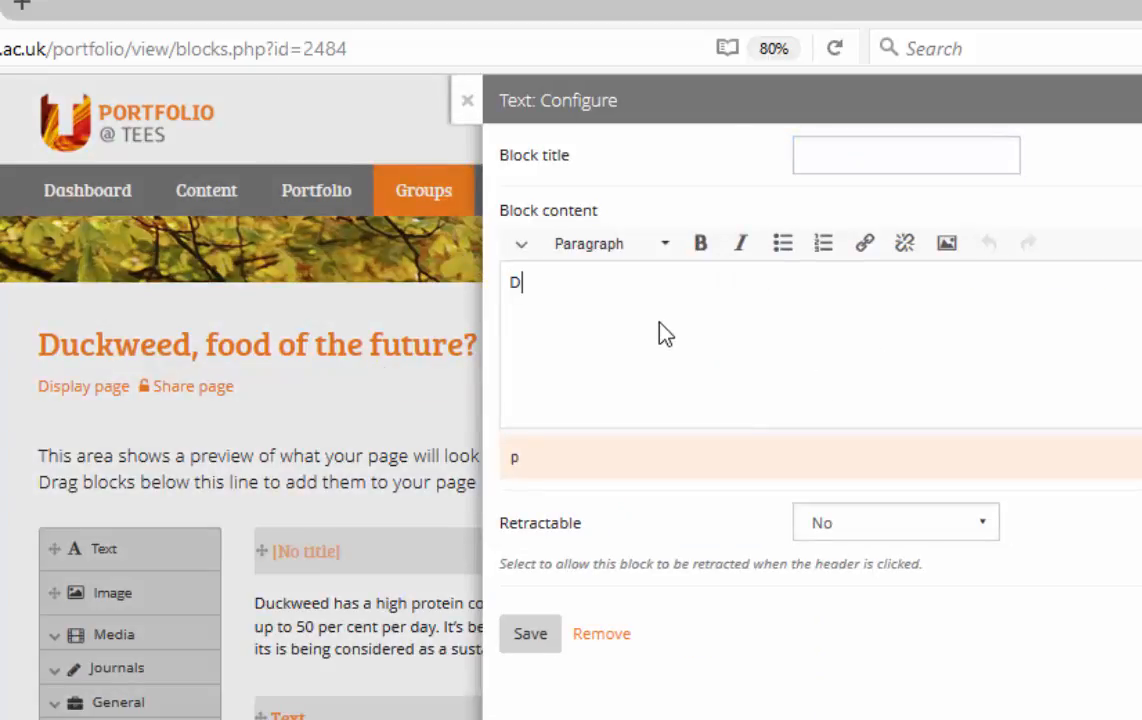
text(uckweed)
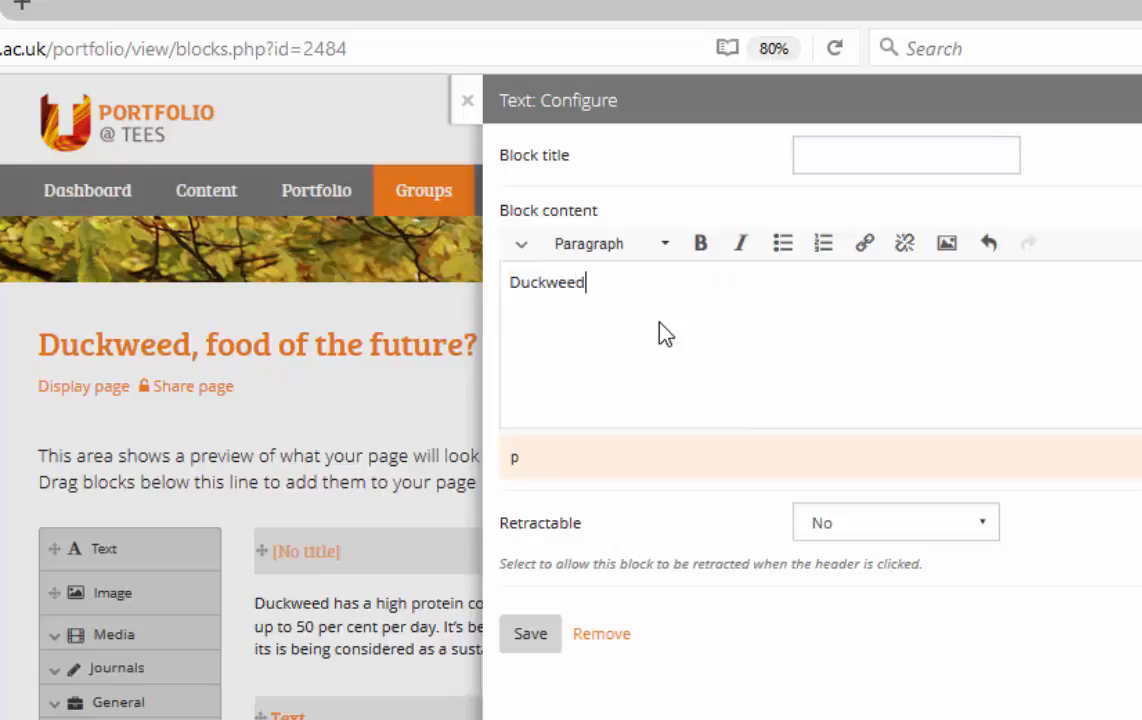
Format the "Duckweed" text as Heading 1, save the block and display the page.
drag(609, 282, 377, 288)
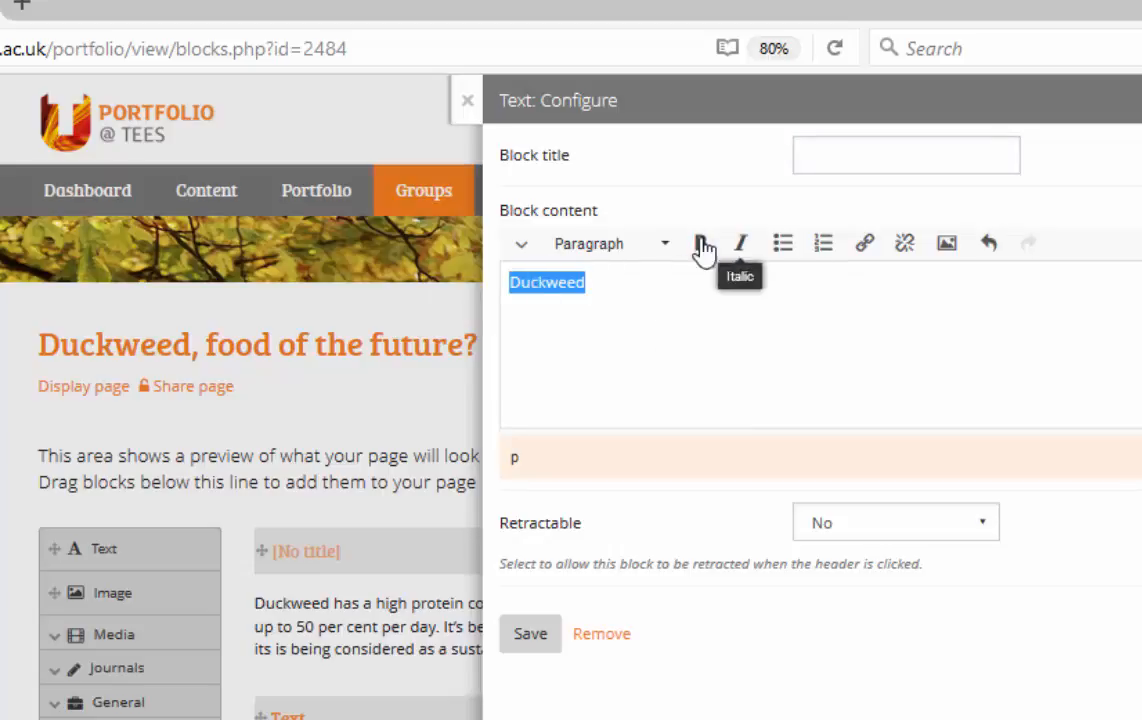
click(664, 248)
click(651, 340)
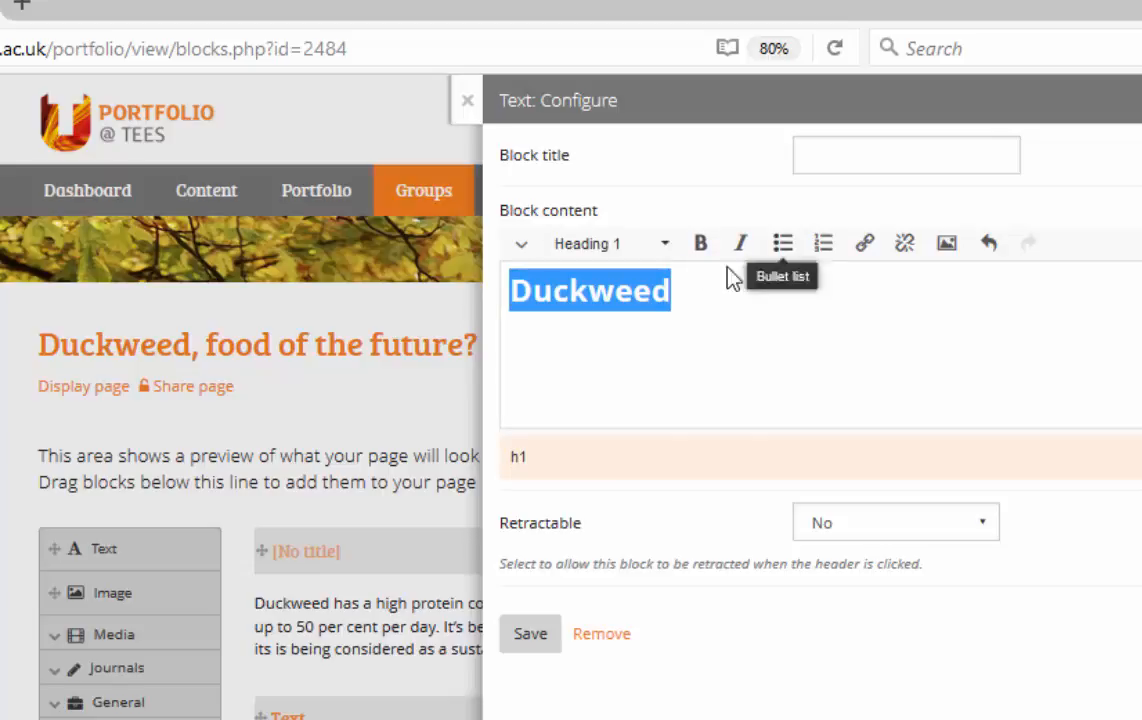
click(538, 630)
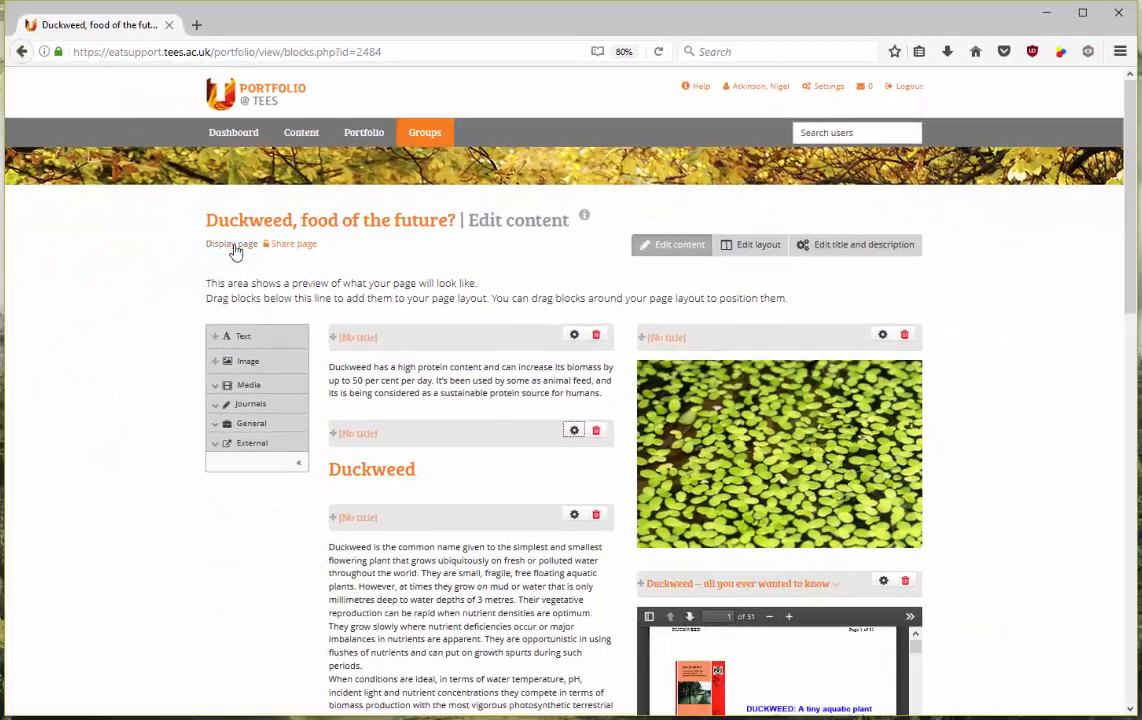
click(233, 246)
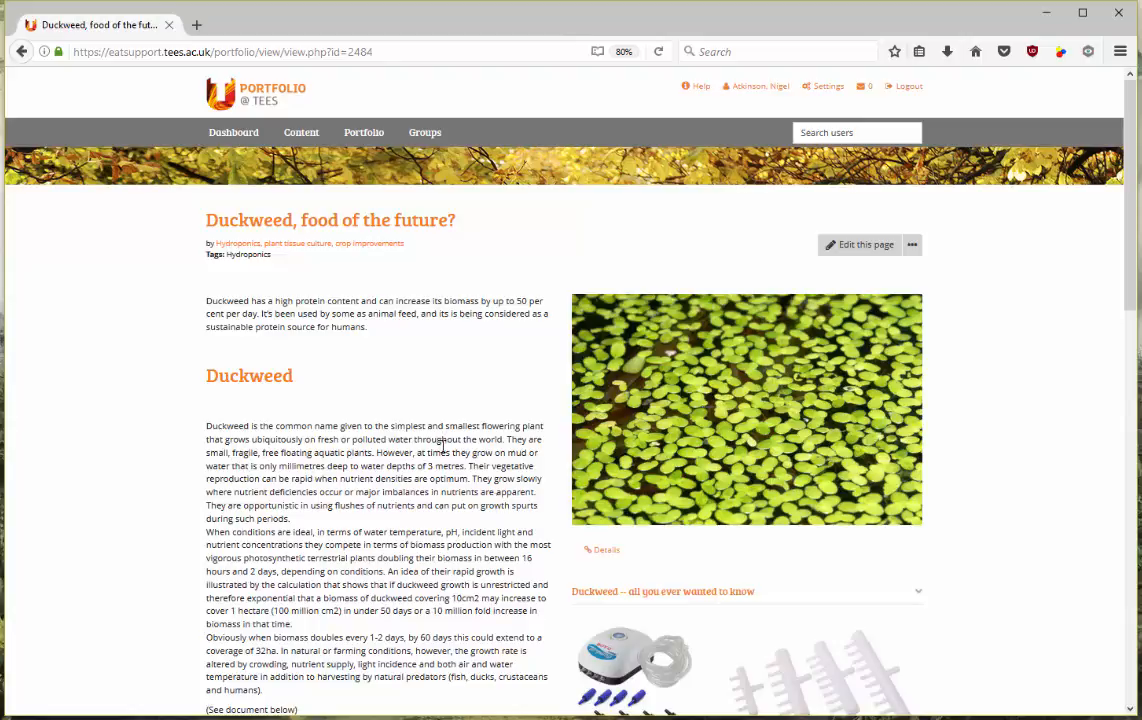
Return to editing the page and set row 1 of a custom page layout to one column.
click(879, 248)
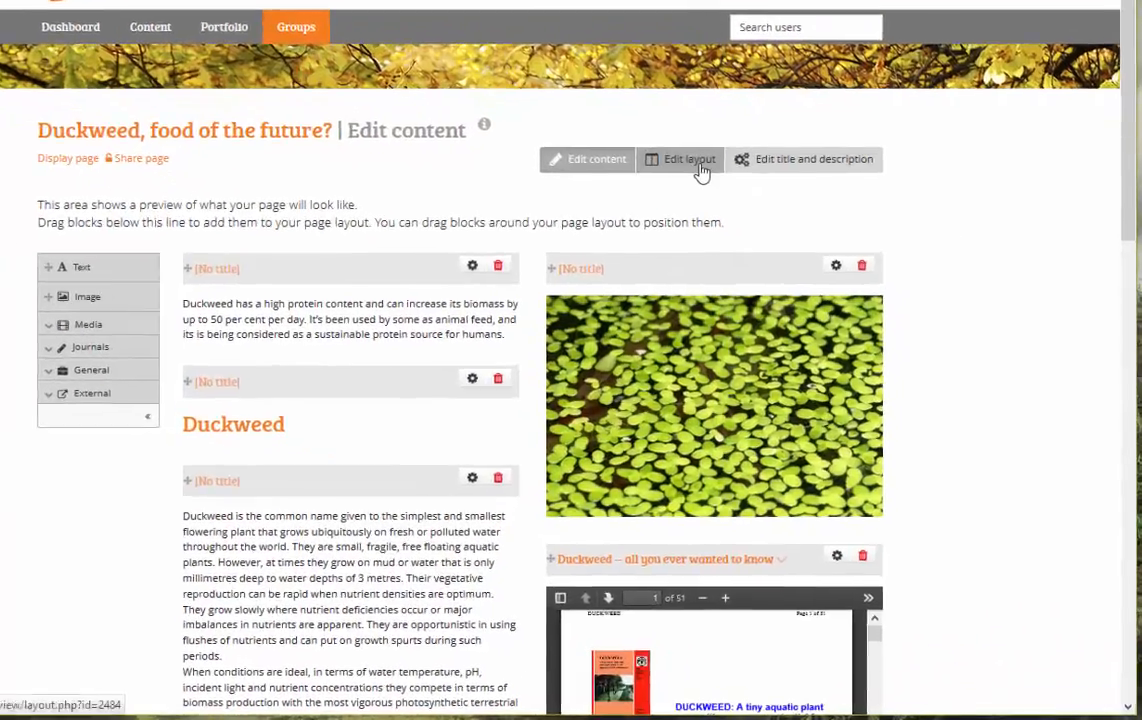
click(751, 244)
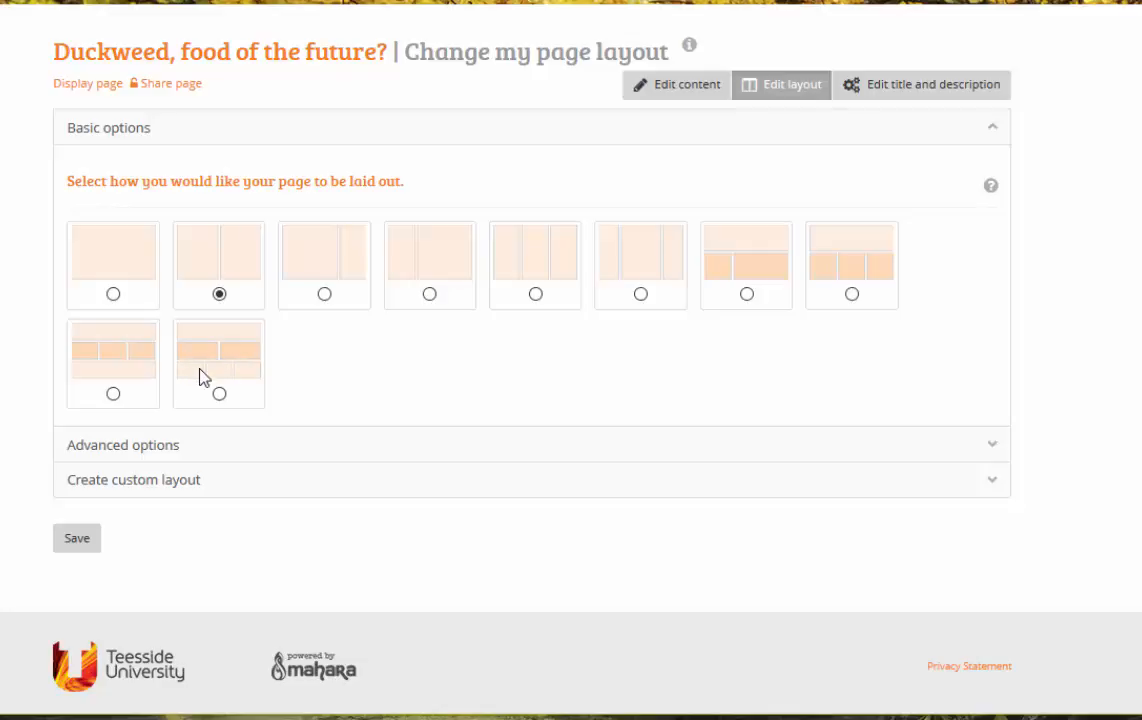
click(994, 445)
scroll(1080, 445, down, 3)
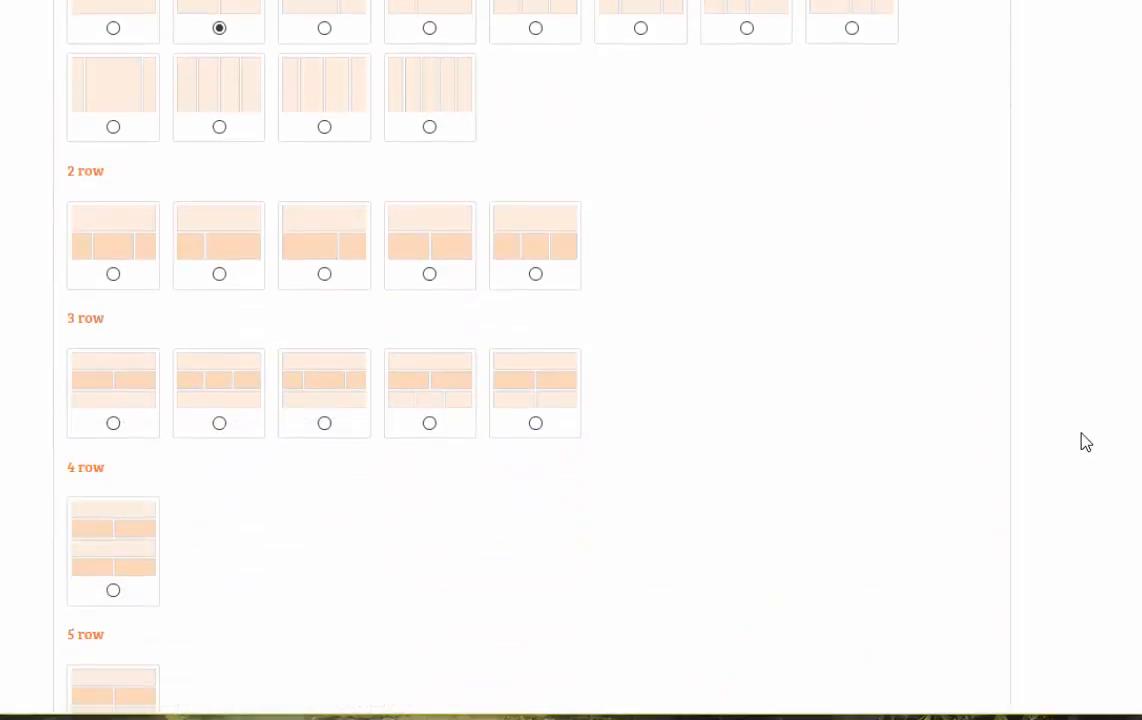
scroll(1085, 442, down, 7)
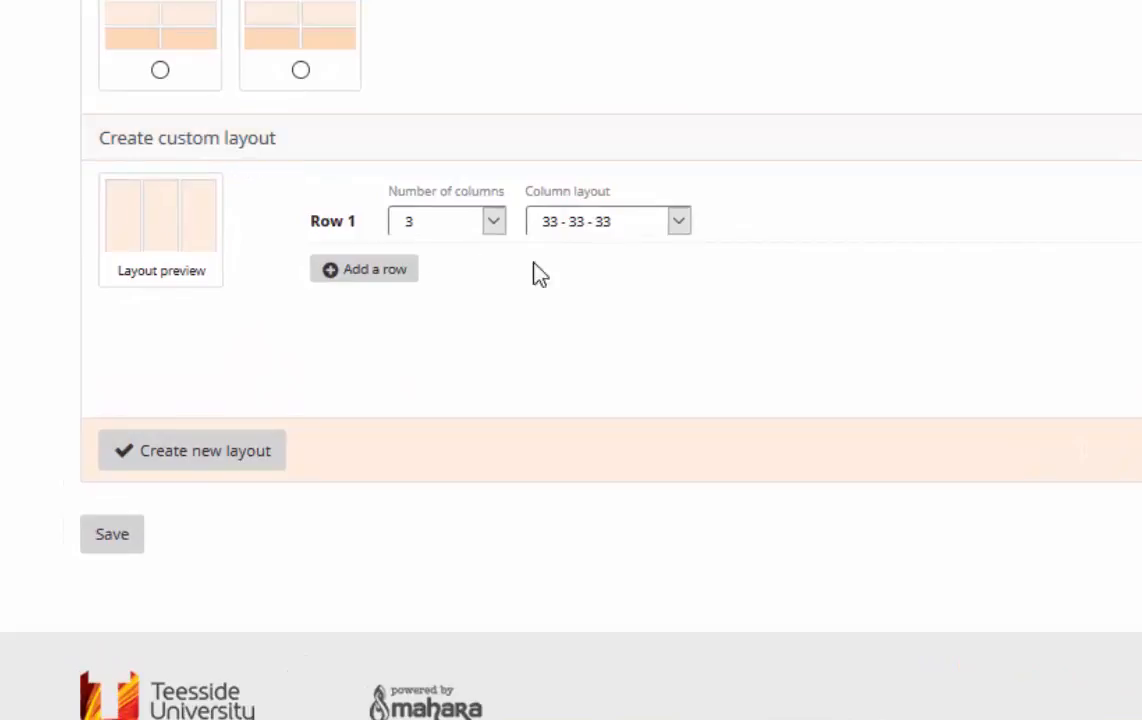
click(494, 221)
click(416, 250)
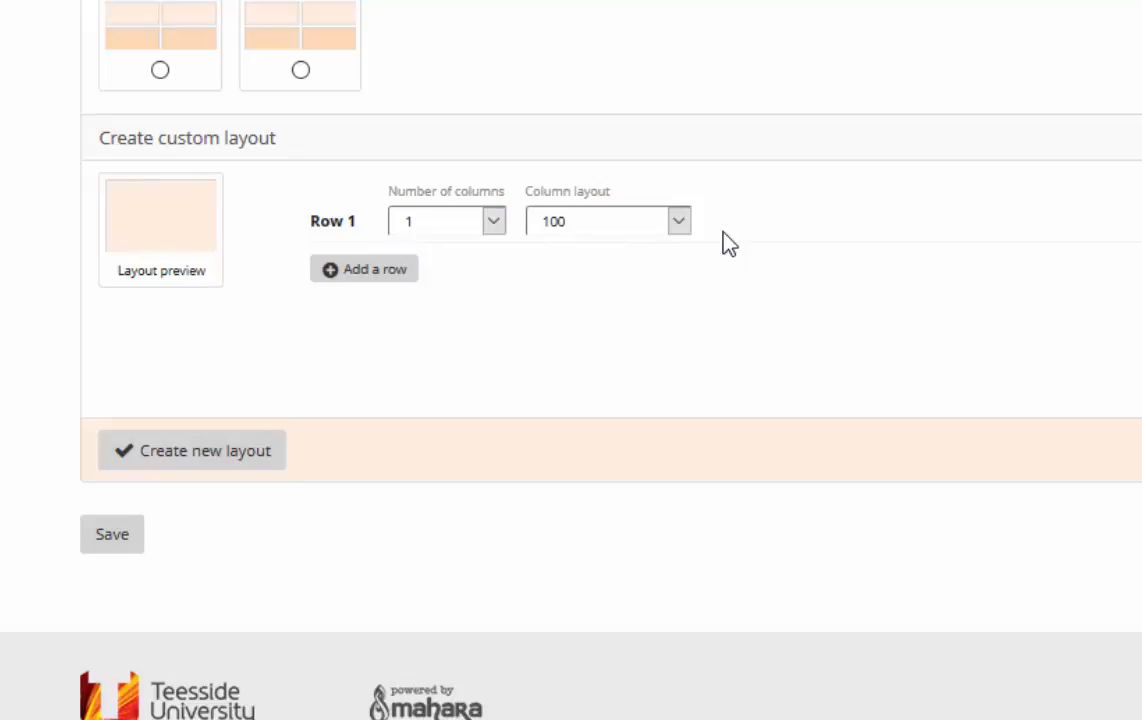
Add a second row to the custom layout with two columns split 50 - 50.
click(384, 278)
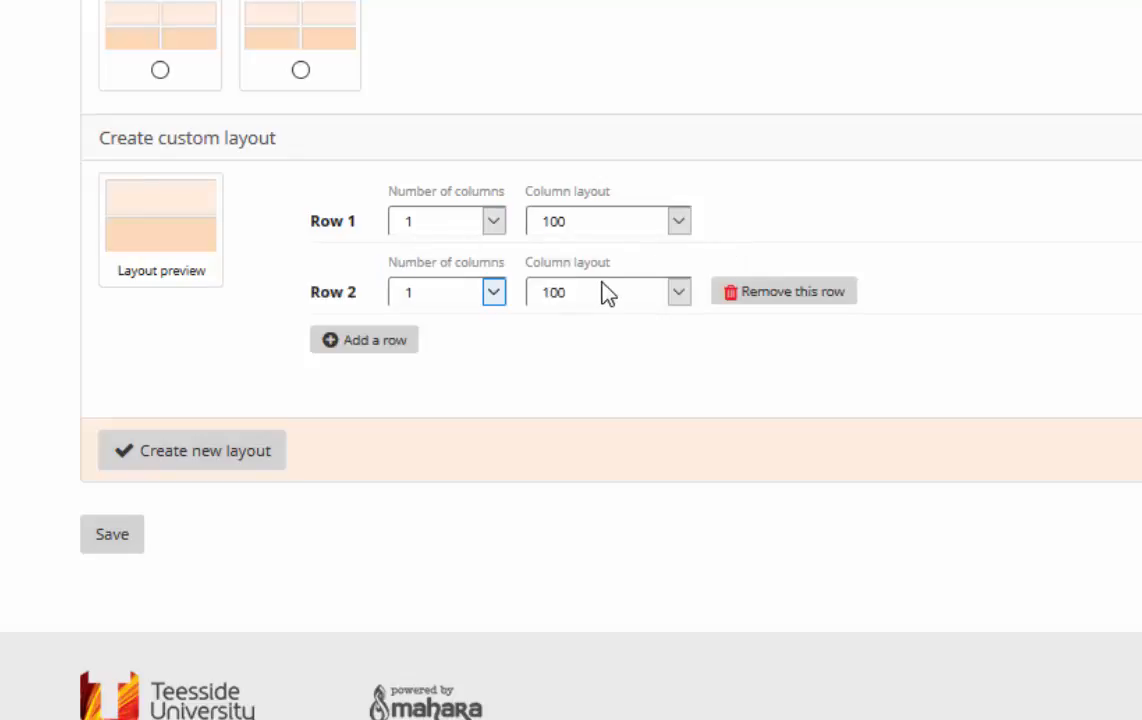
click(496, 294)
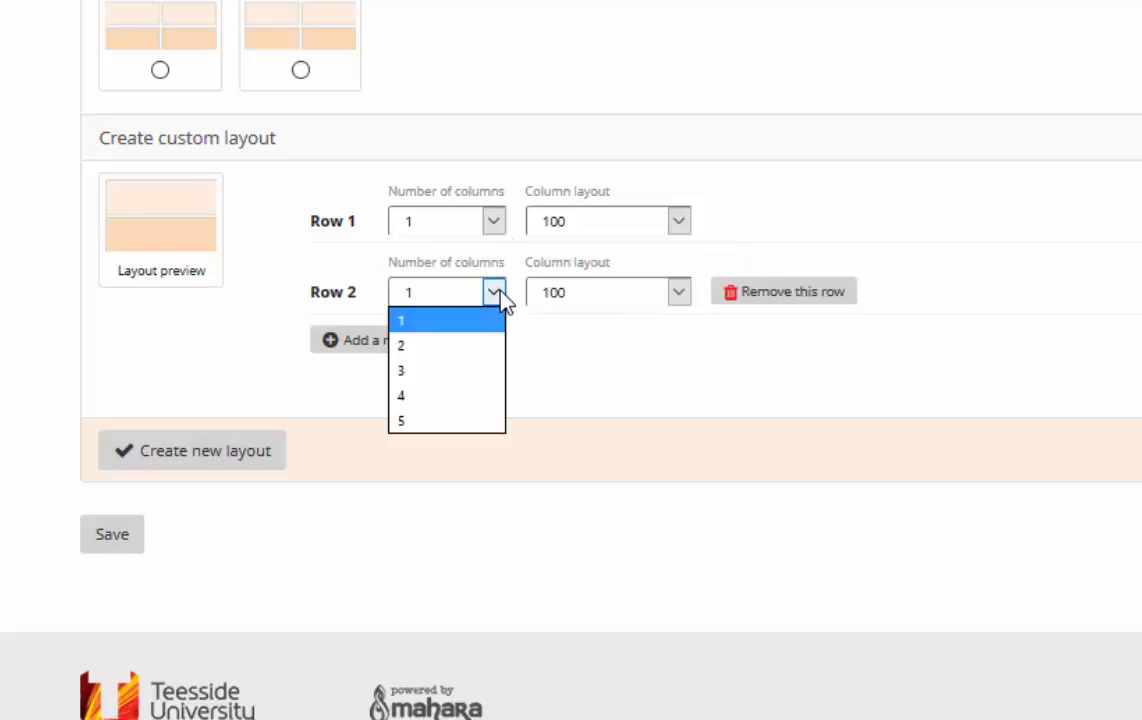
click(449, 350)
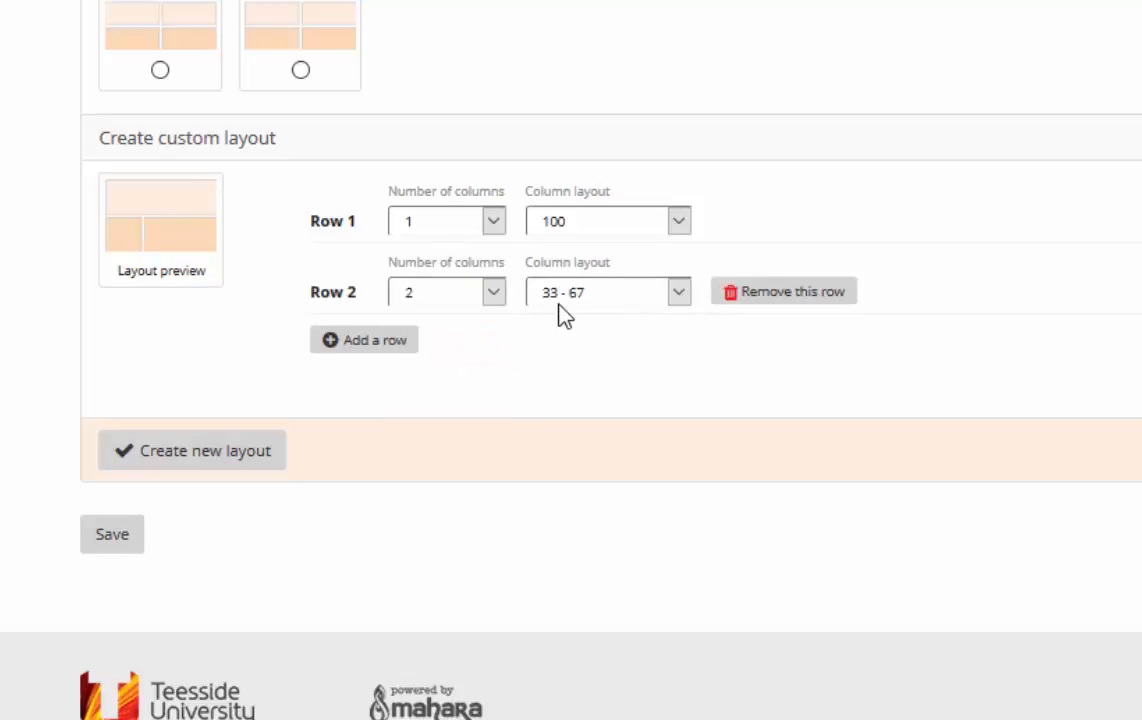
click(680, 292)
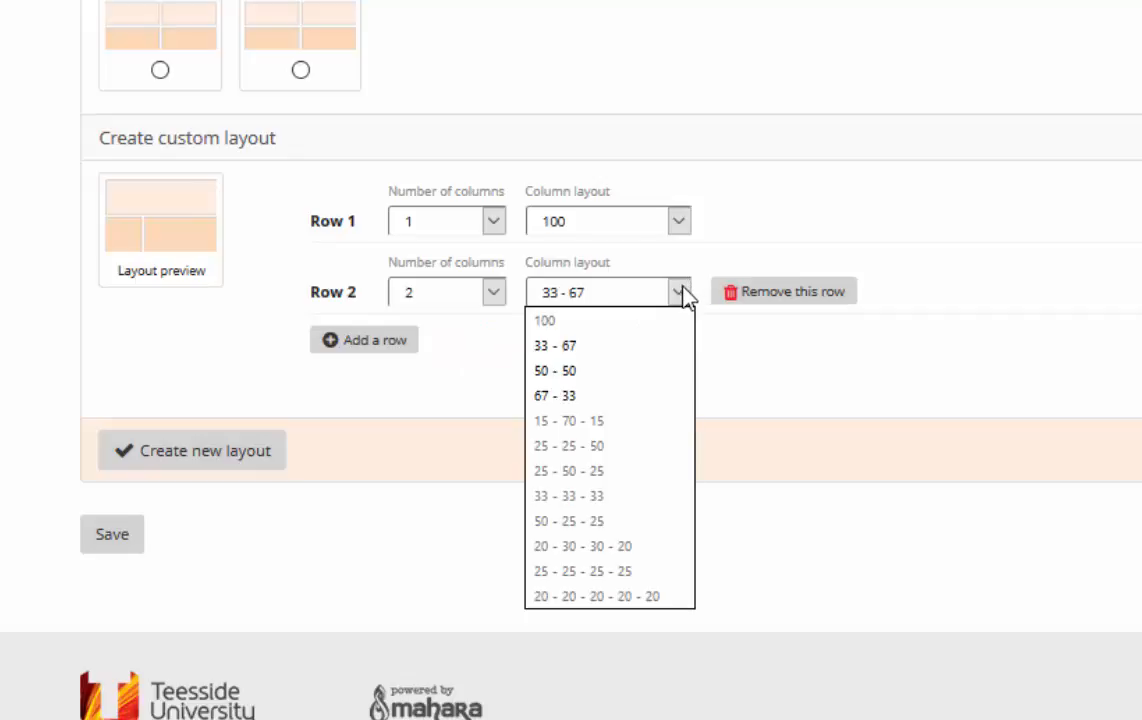
click(586, 371)
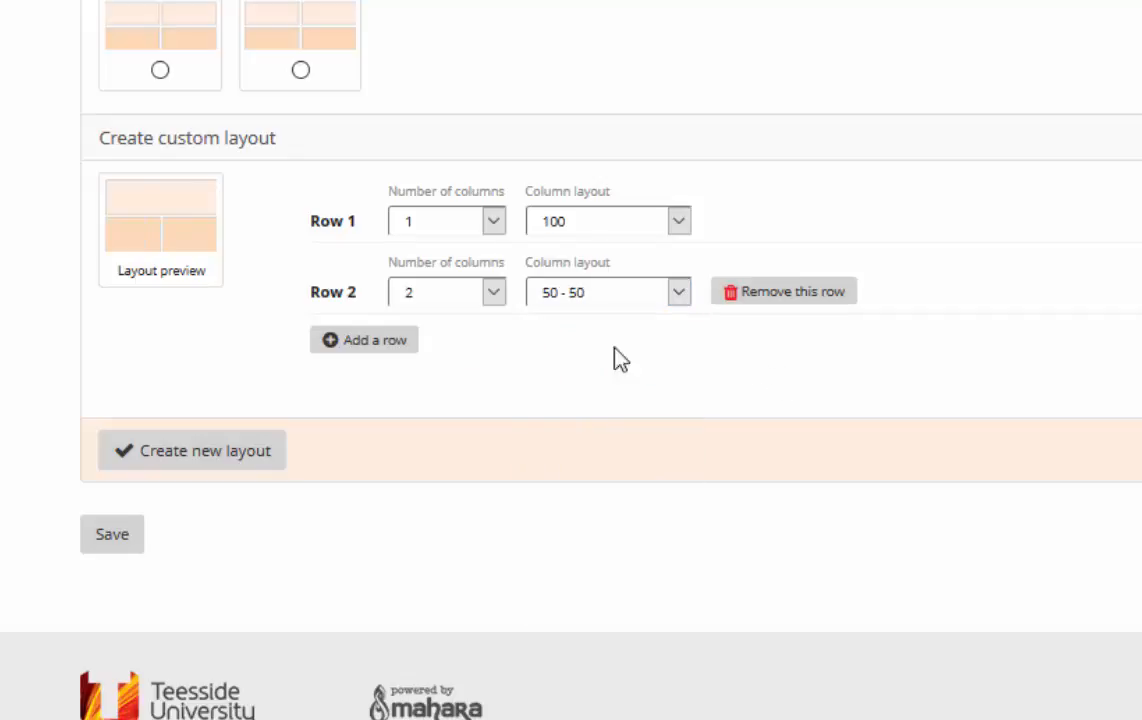
Add a third row to the custom layout with a single column.
click(388, 344)
click(494, 363)
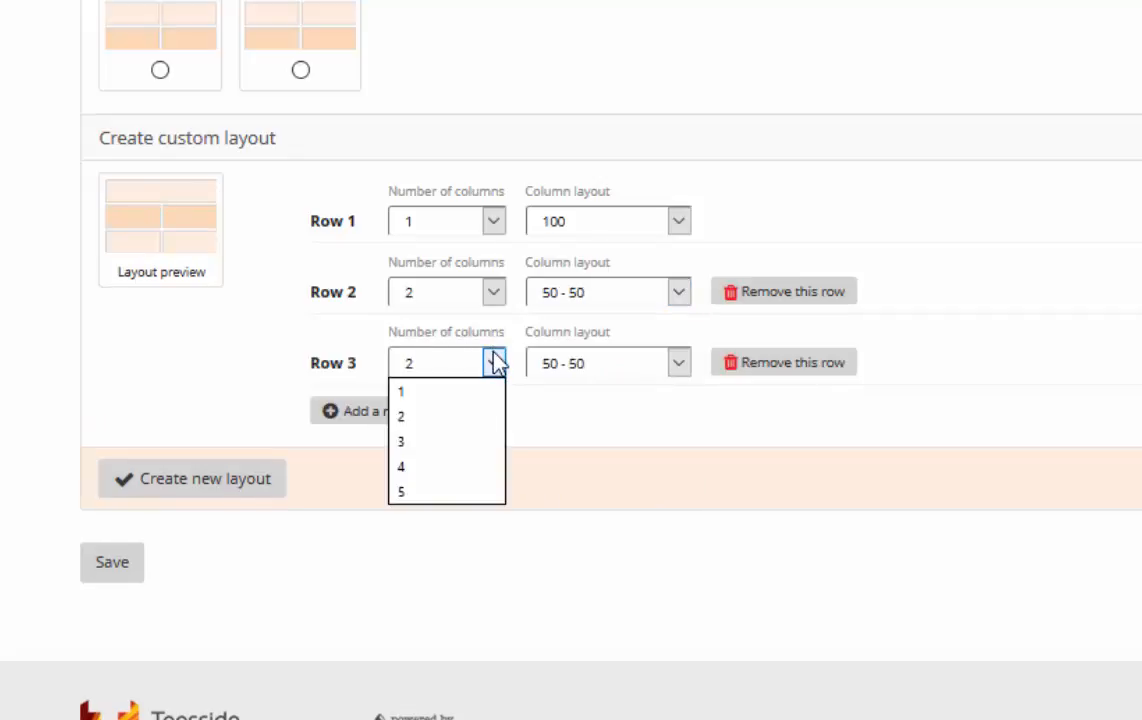
click(440, 392)
Add a fourth row with two columns split 50 - 50, and save the custom layout to the page.
click(372, 411)
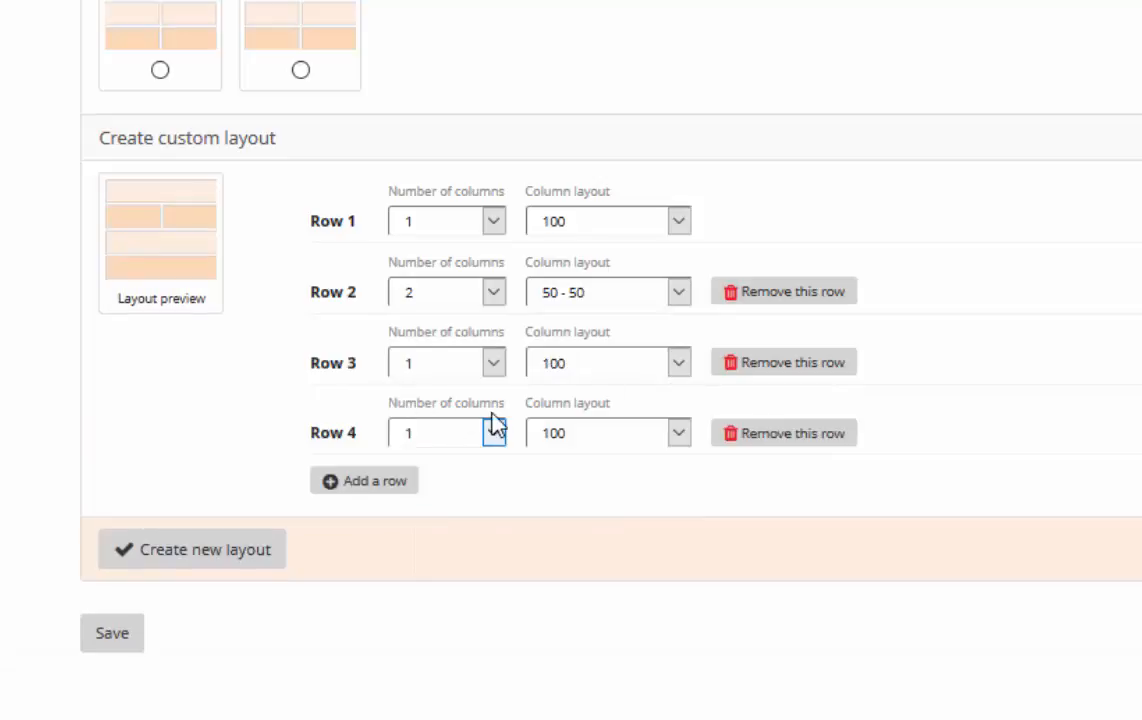
click(494, 432)
click(433, 486)
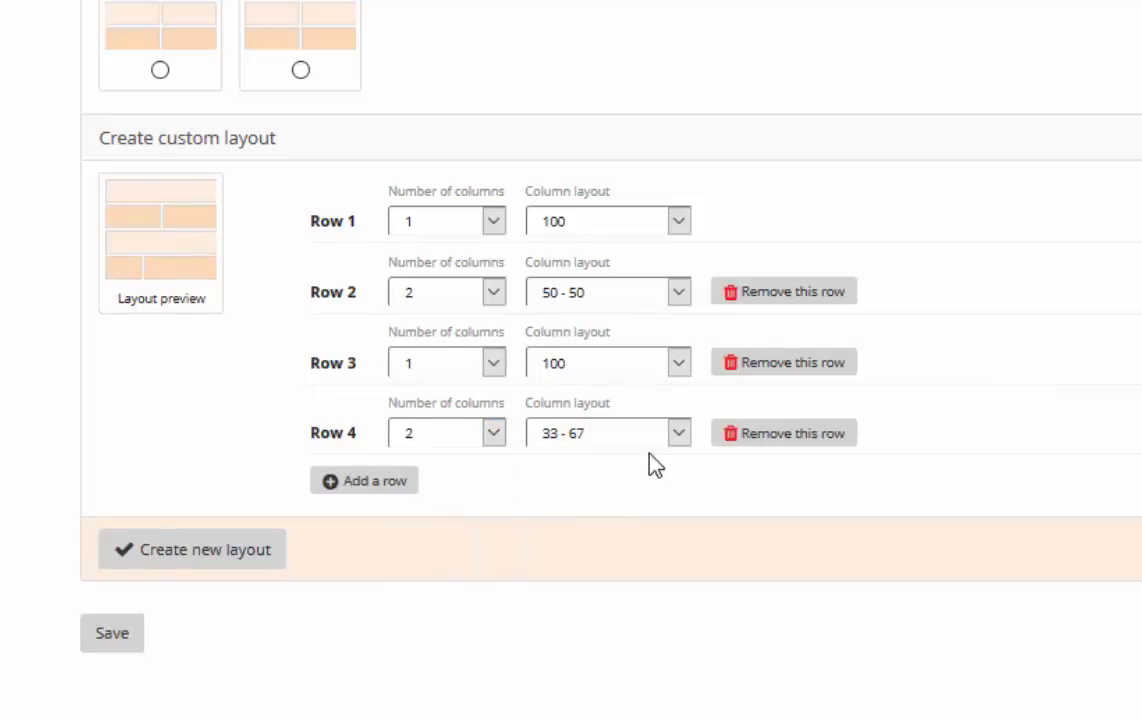
click(680, 435)
click(572, 514)
click(212, 553)
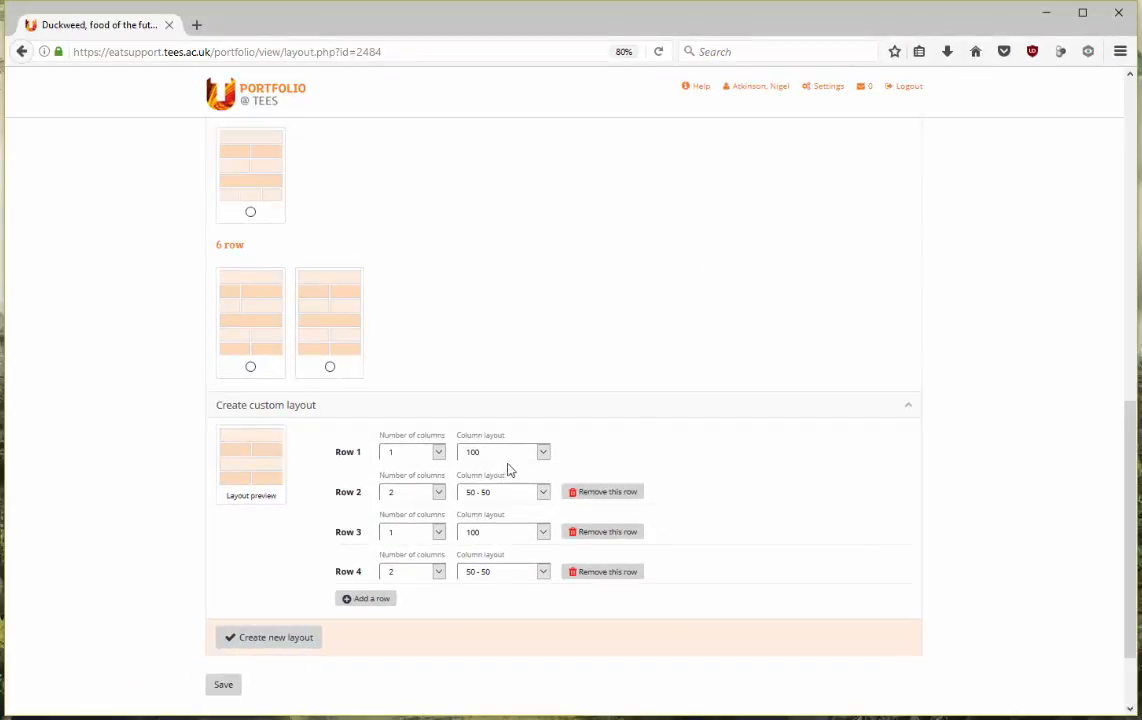
click(225, 686)
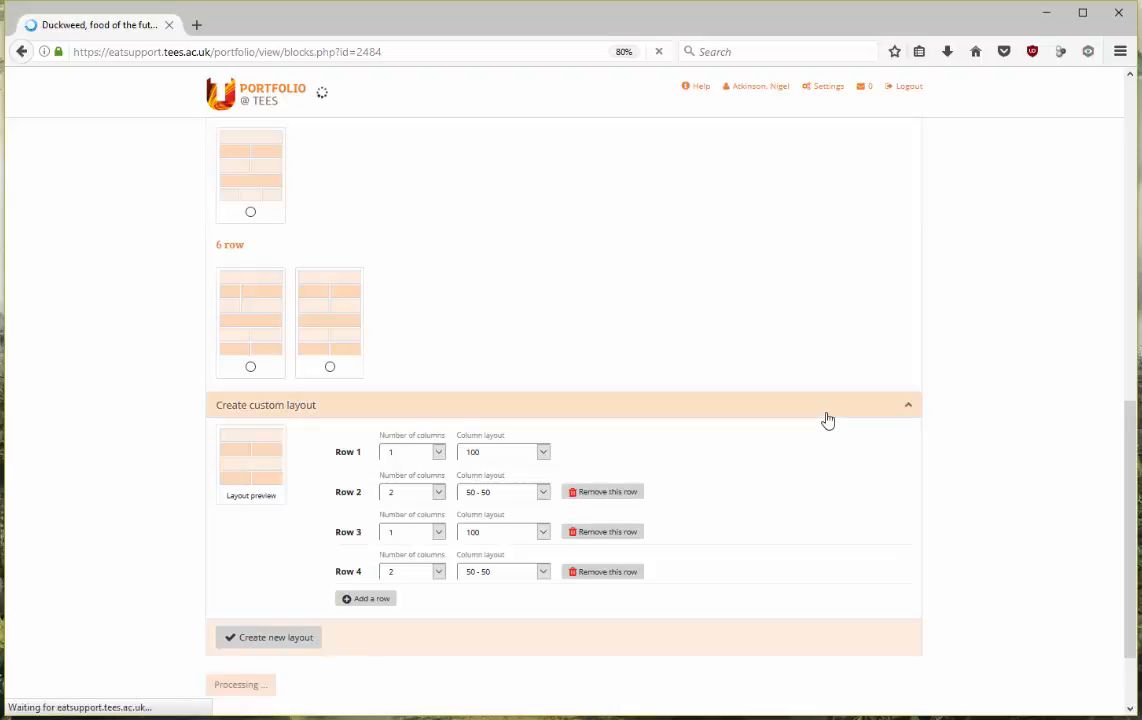
Move the "Equipment and starter crop" text block into the left column of a two-column row below the equipment image.
scroll(927, 438, down, 2)
scroll(927, 438, down, 10)
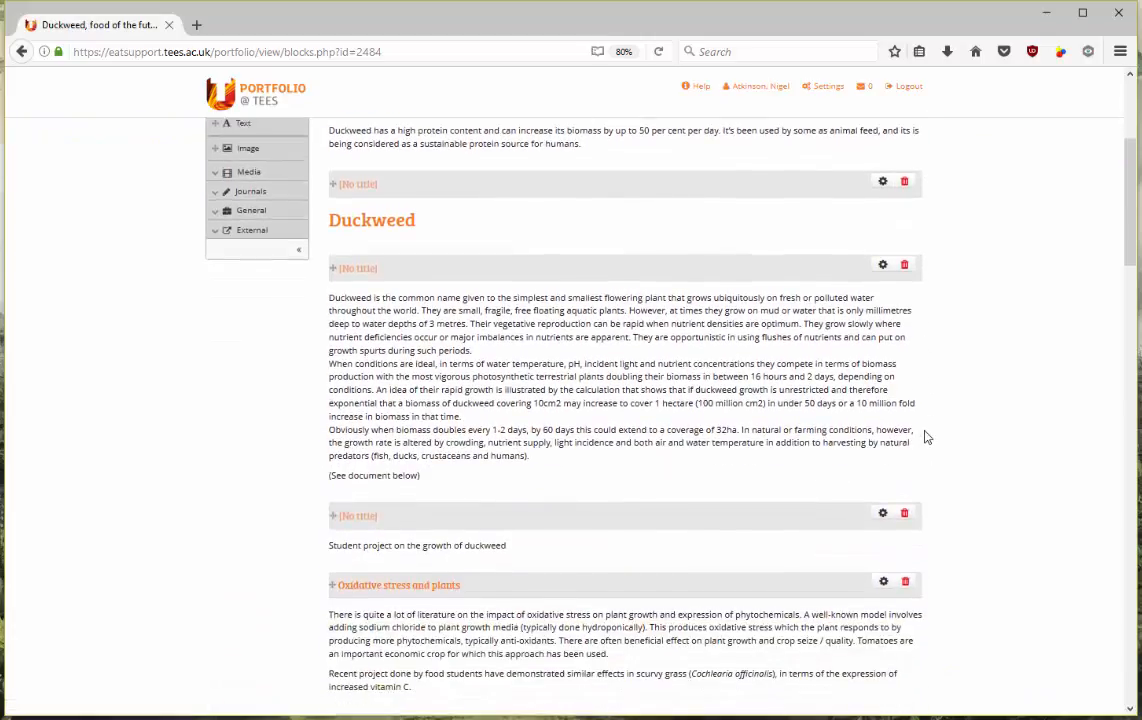
scroll(927, 437, down, 13)
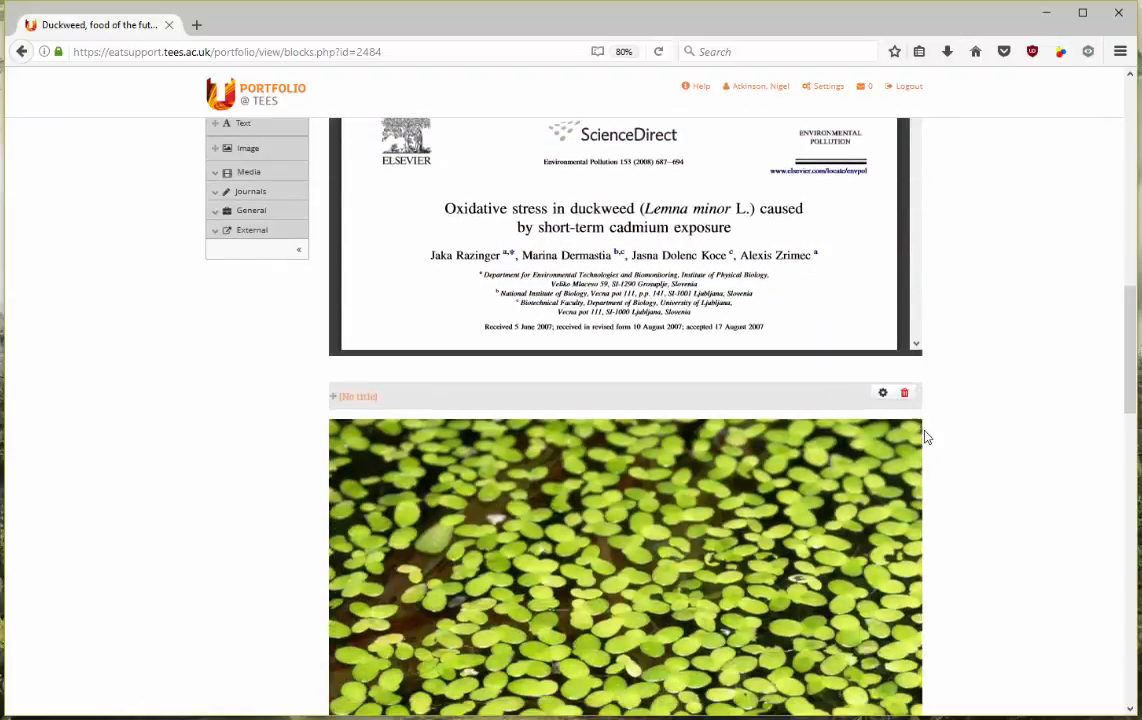
scroll(927, 435, down, 3)
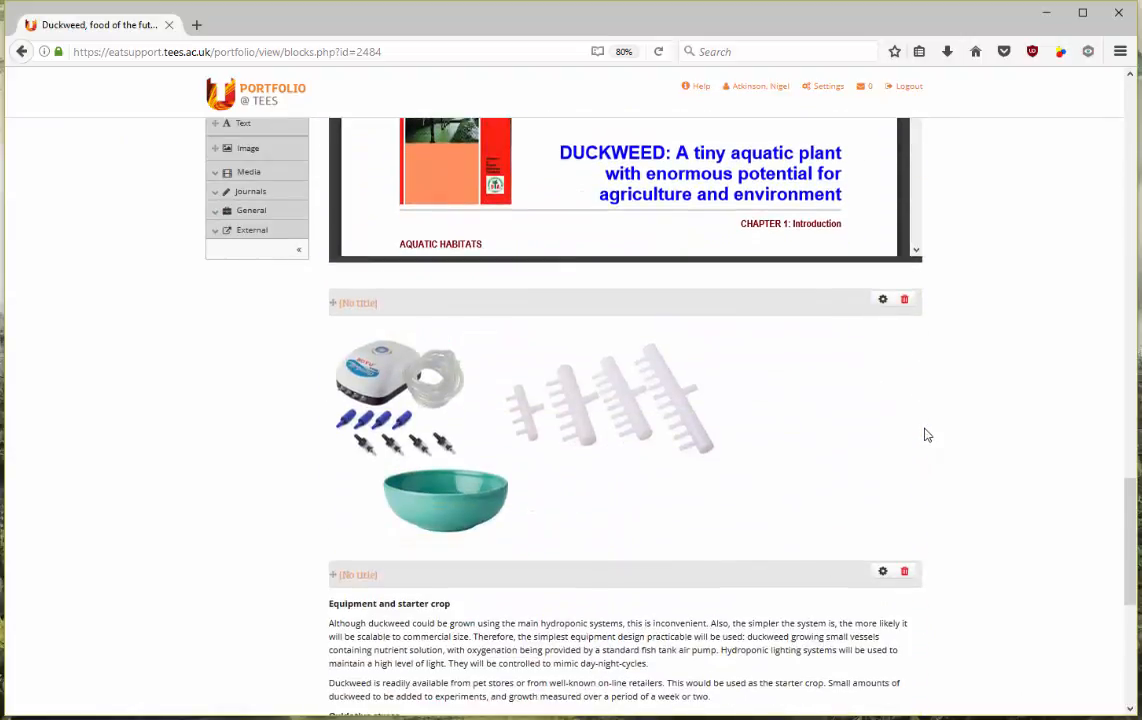
scroll(927, 435, down, 6)
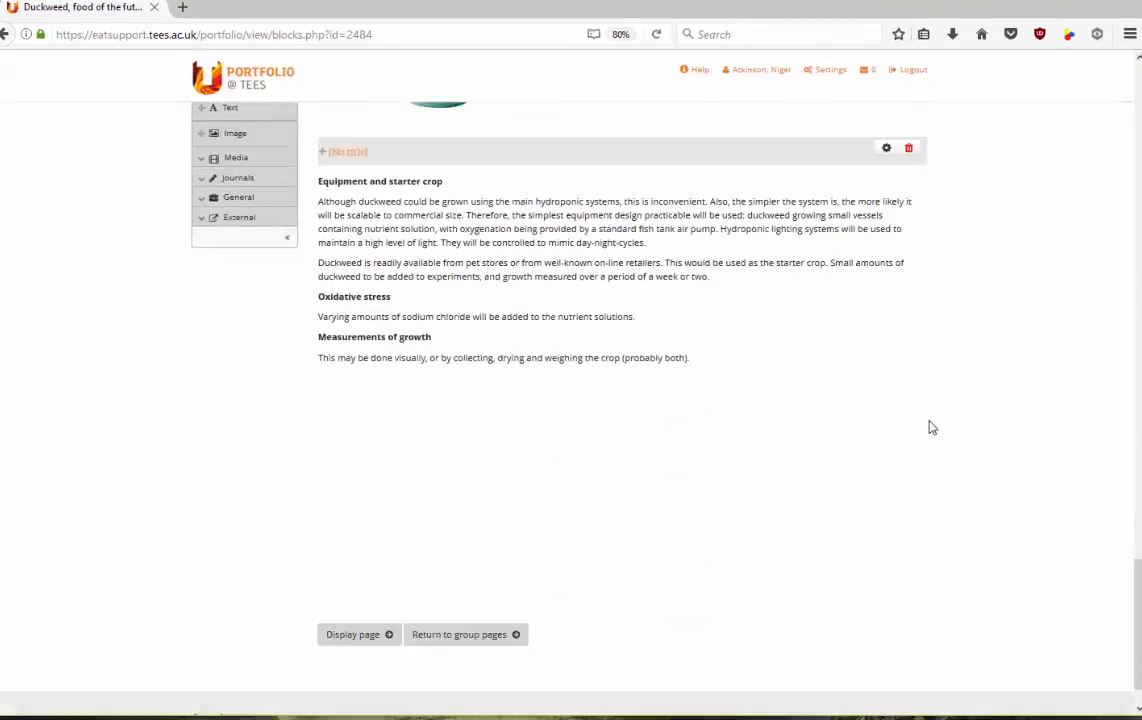
scroll(358, 297, up, 2)
drag(258, 188, 320, 508)
scroll(510, 490, down, 3)
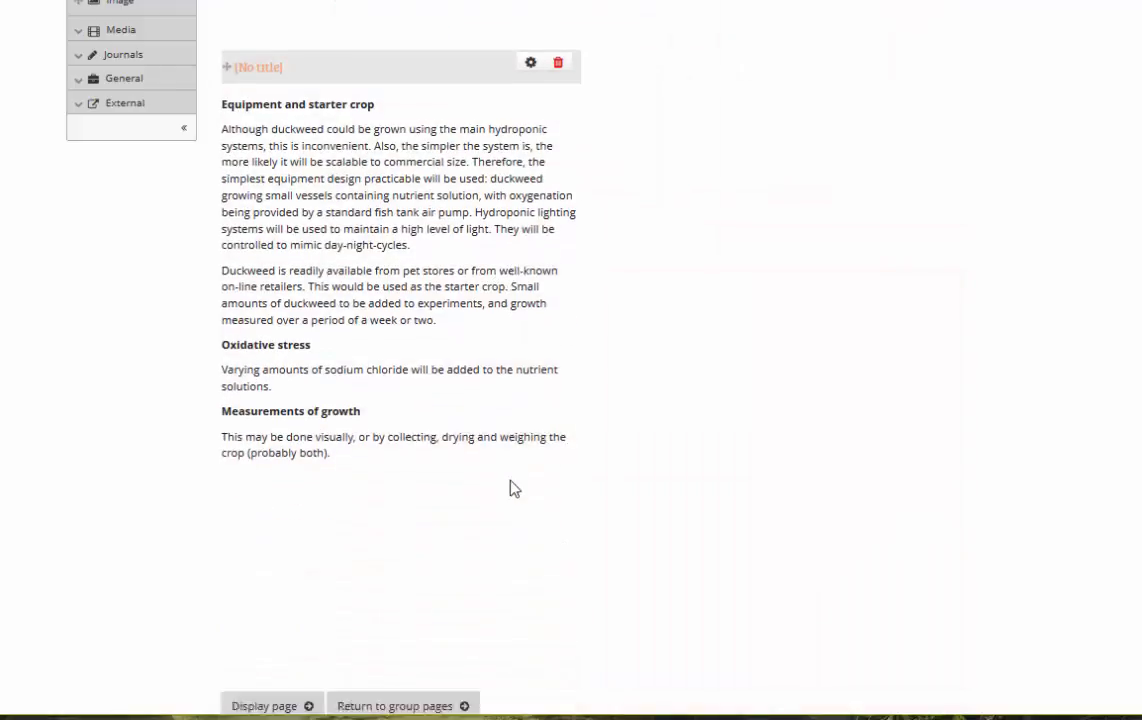
Move the equipment image block into the column to the right of the "Equipment and starter crop" text.
scroll(510, 485, up, 4)
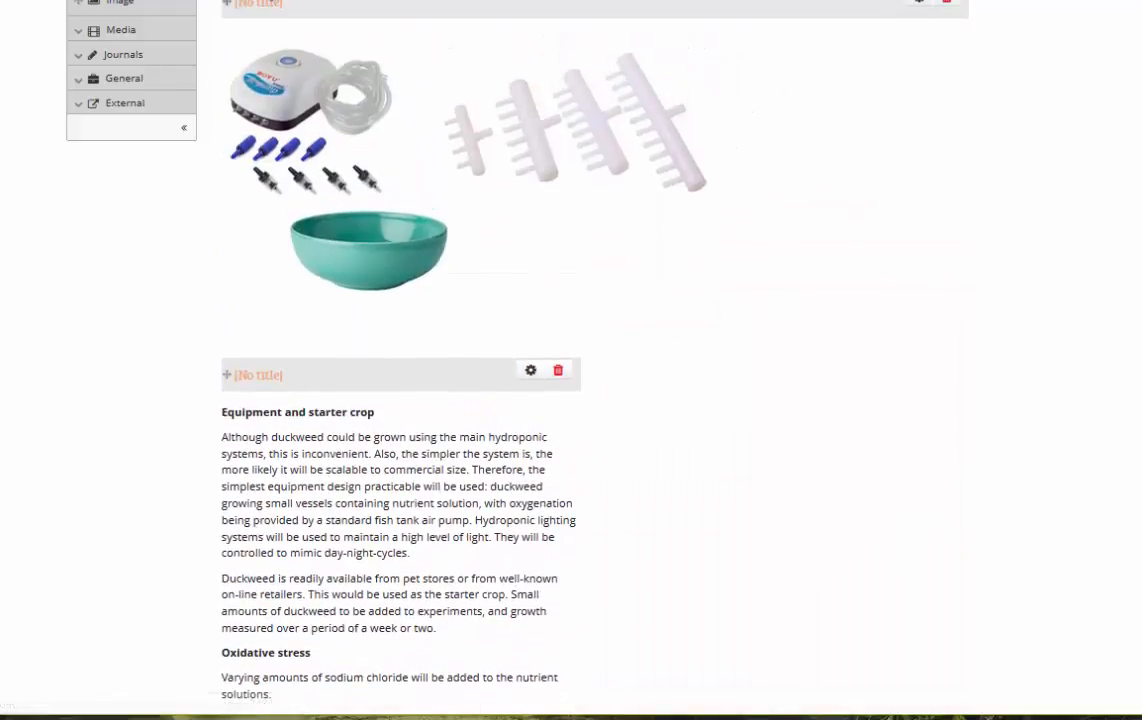
drag(269, 4, 730, 368)
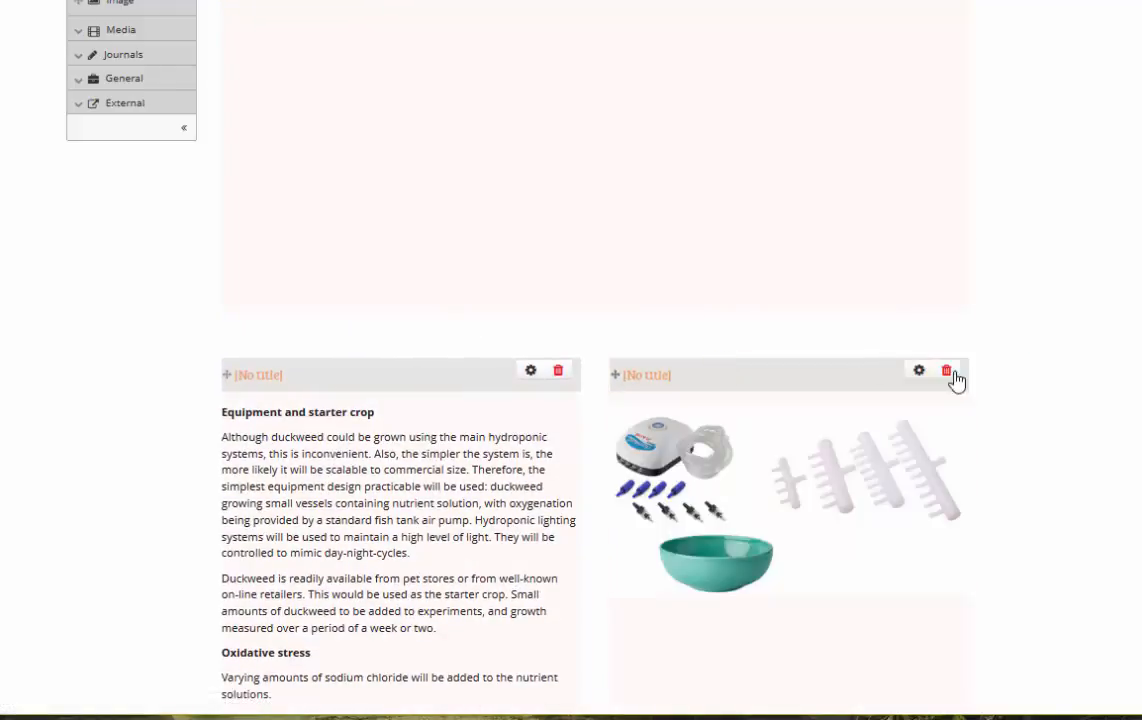
scroll(956, 380, down, 3)
scroll(595, 360, up, 12)
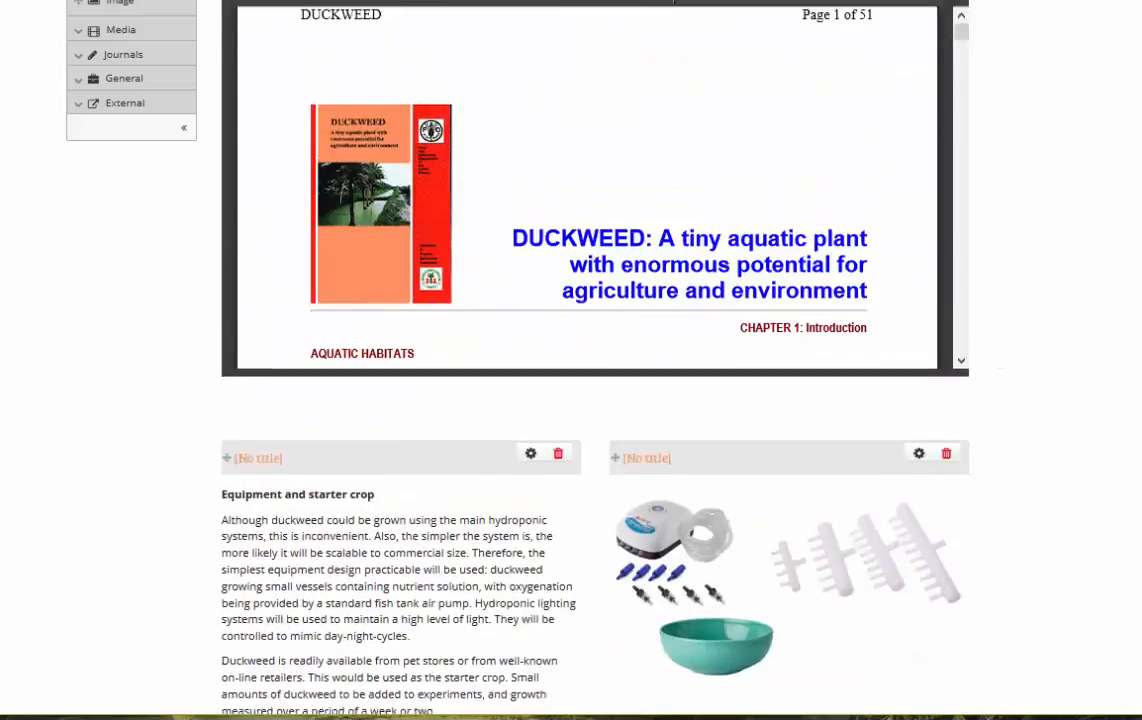
Add a text block at the top of the single-column third row, below the equipment text and image.
scroll(595, 360, up, 6)
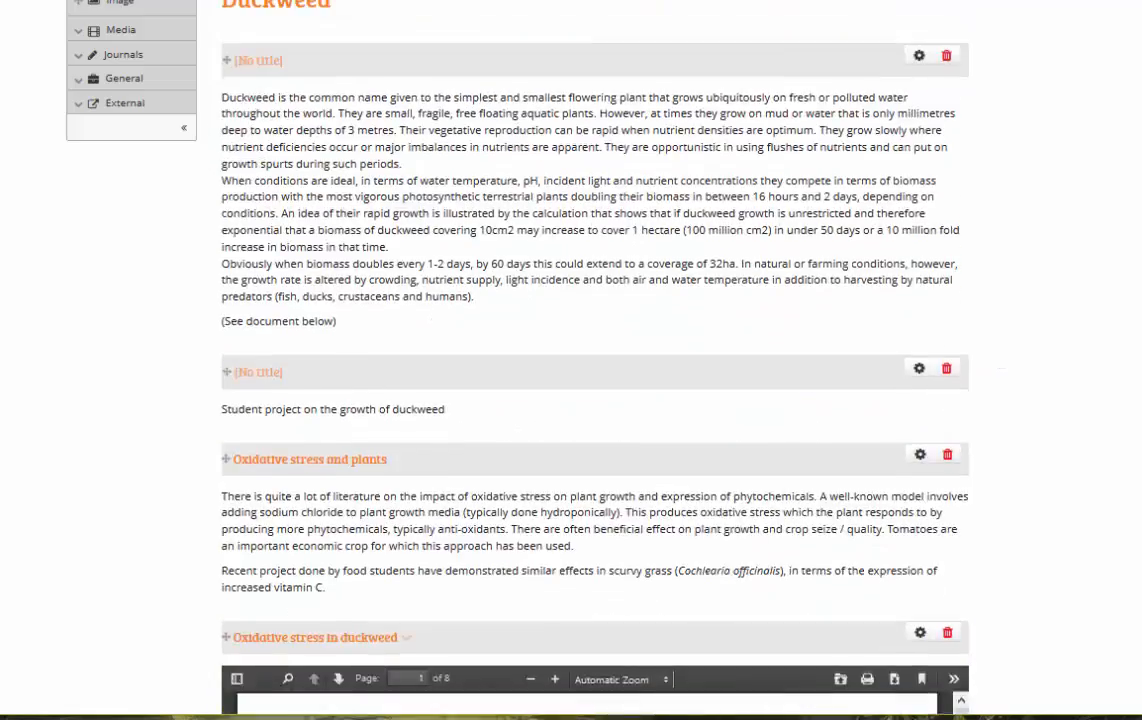
scroll(595, 360, down, 15)
scroll(595, 360, down, 3)
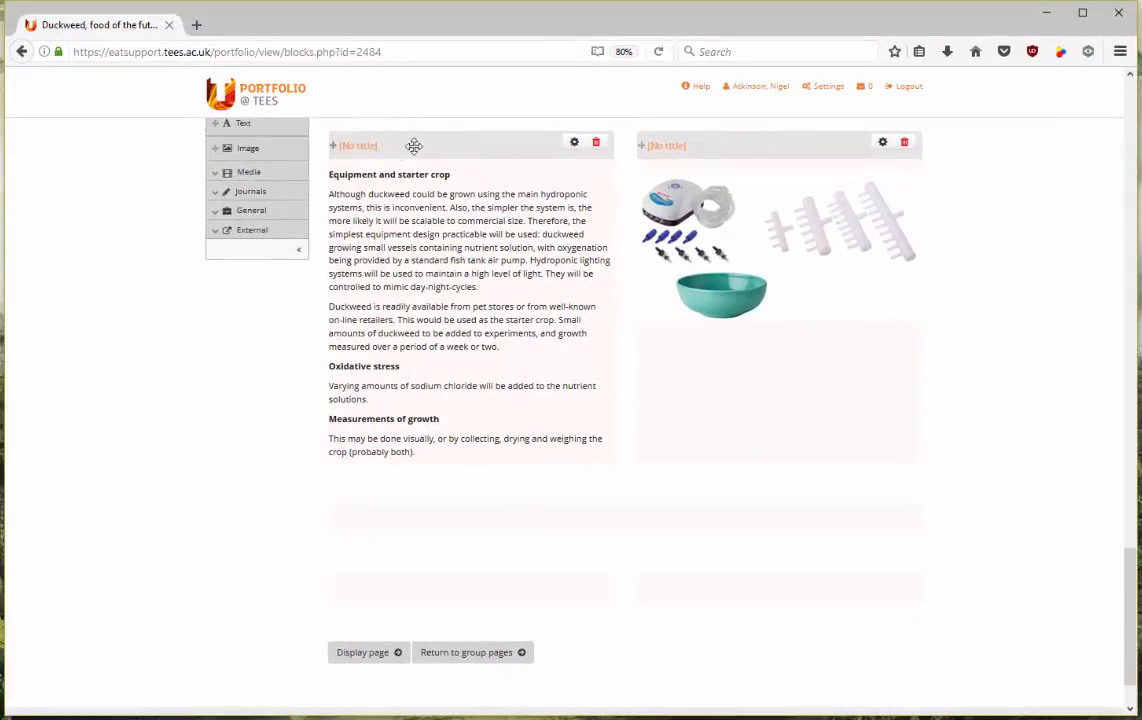
scroll(1133, 535, up, 1)
drag(1133, 529, 1133, 78)
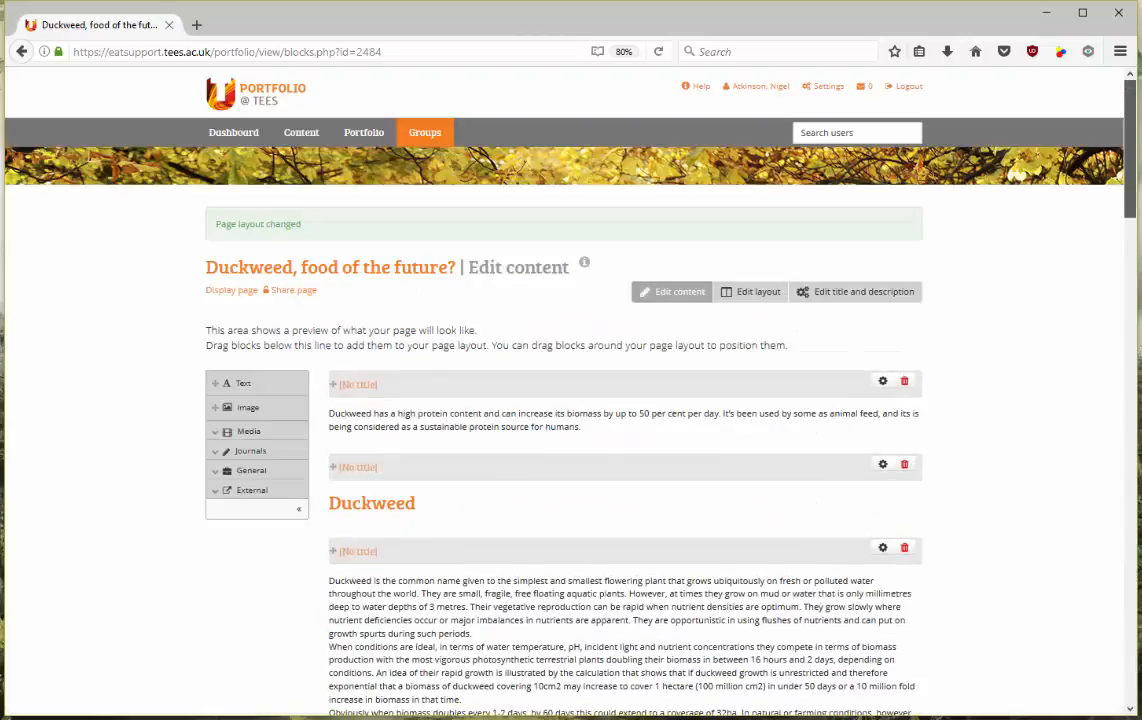
click(238, 384)
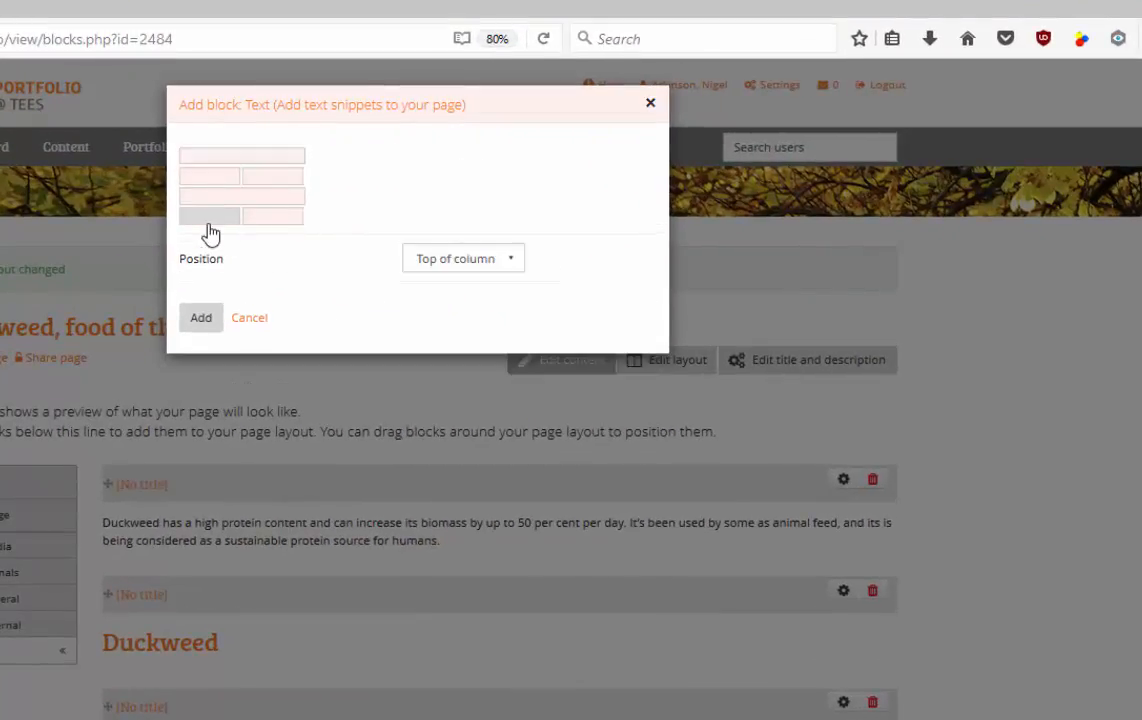
click(200, 318)
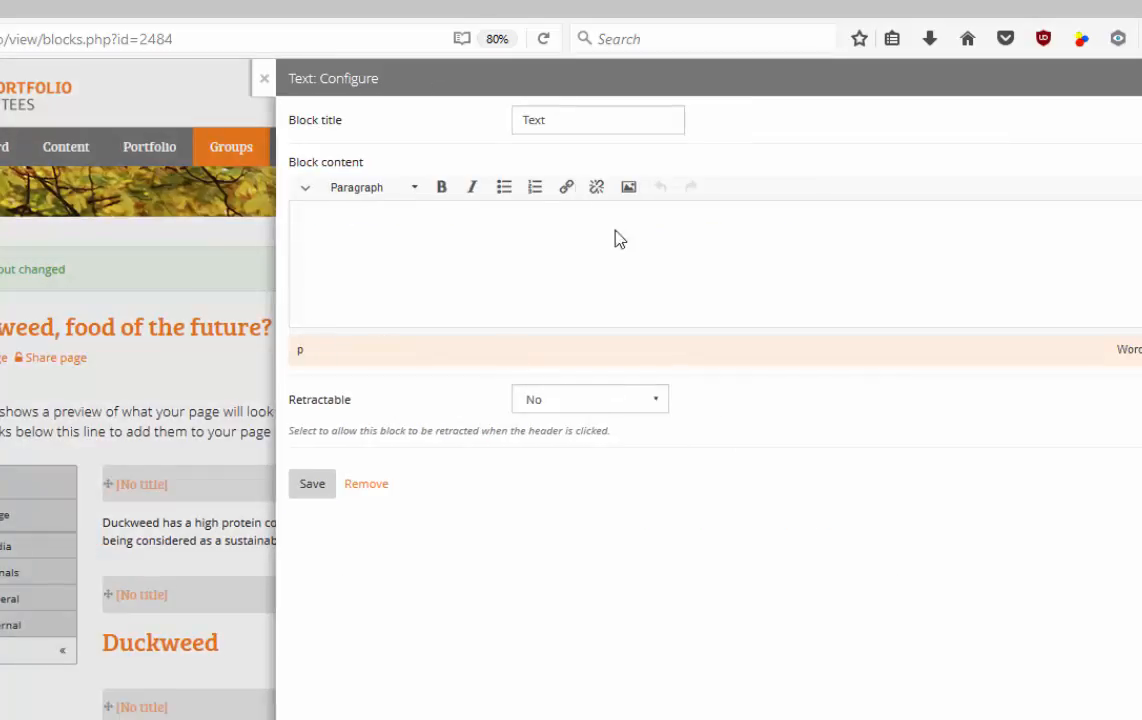
Clear the text block's title, enter "This is another section" as Heading 1 content, and save the block.
key(BackSpace)
click(391, 255)
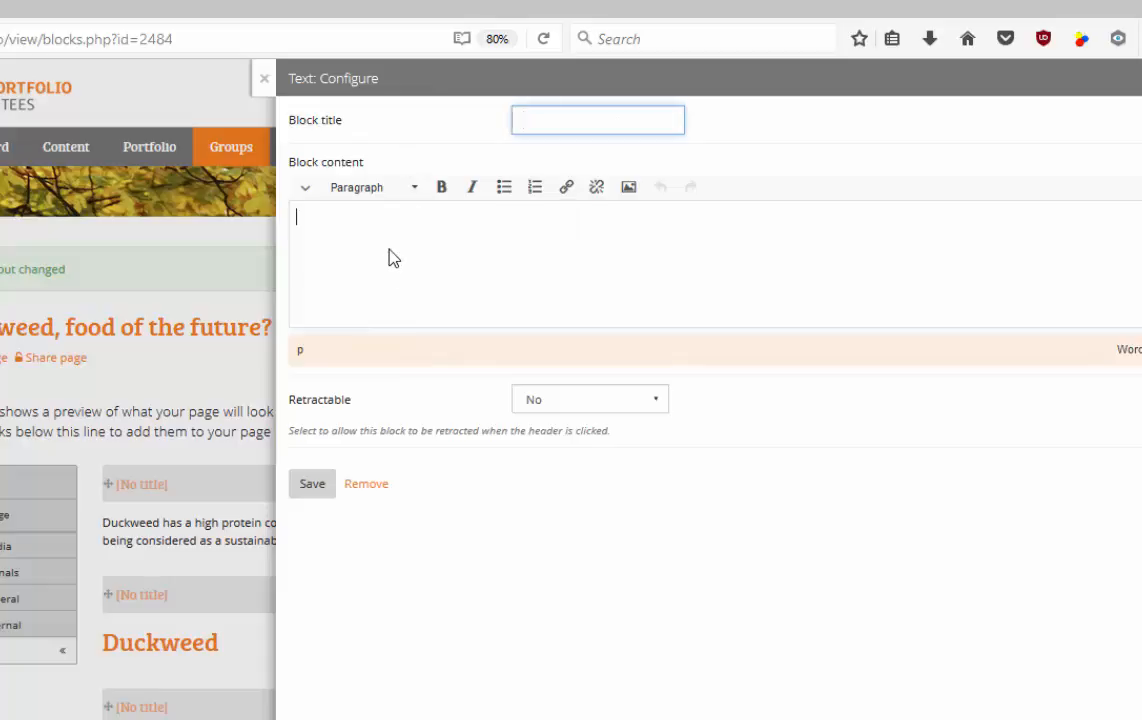
text(This is )
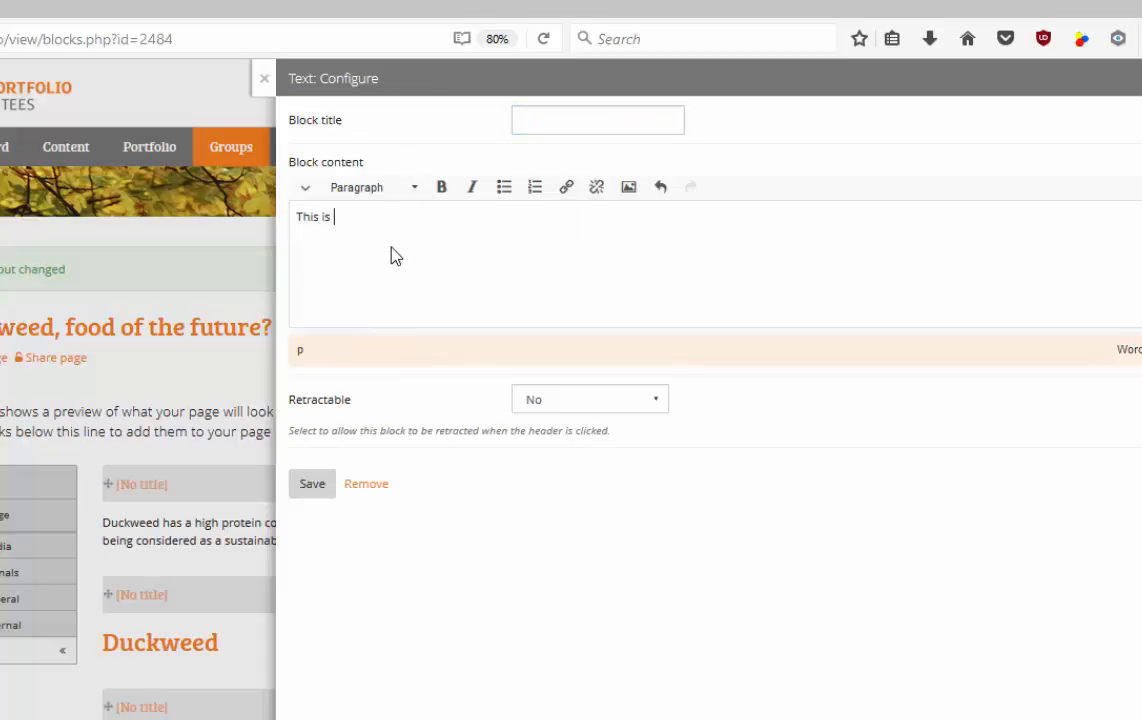
text(another sectu)
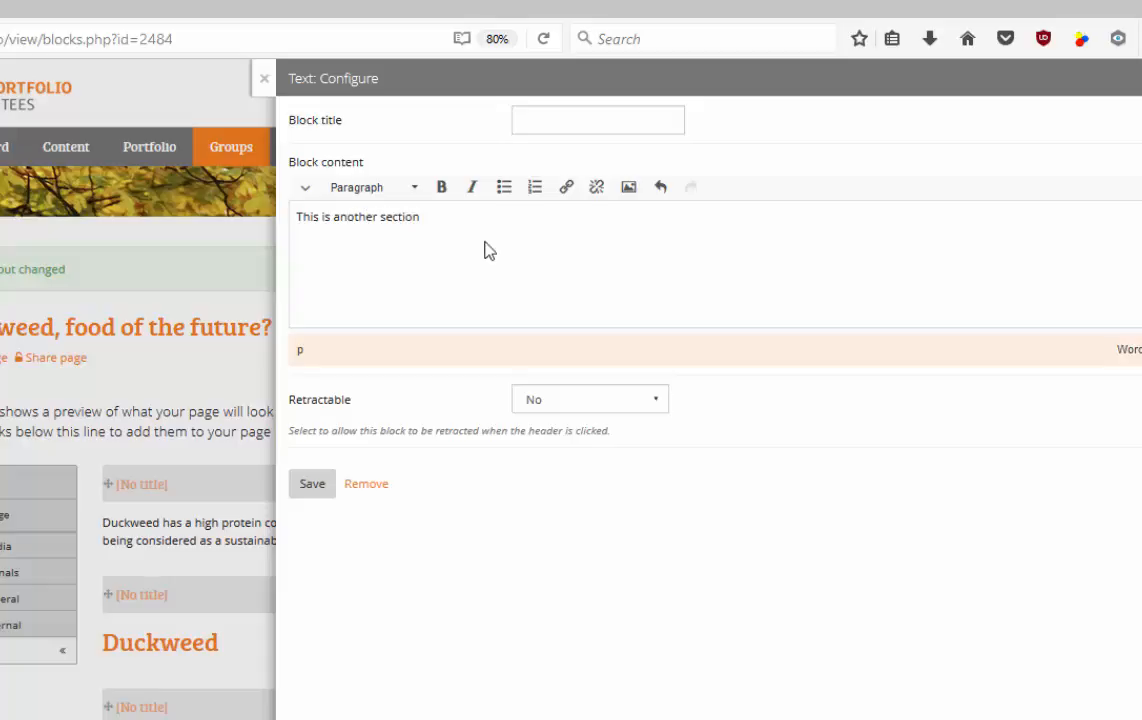
key(ctrl+a)
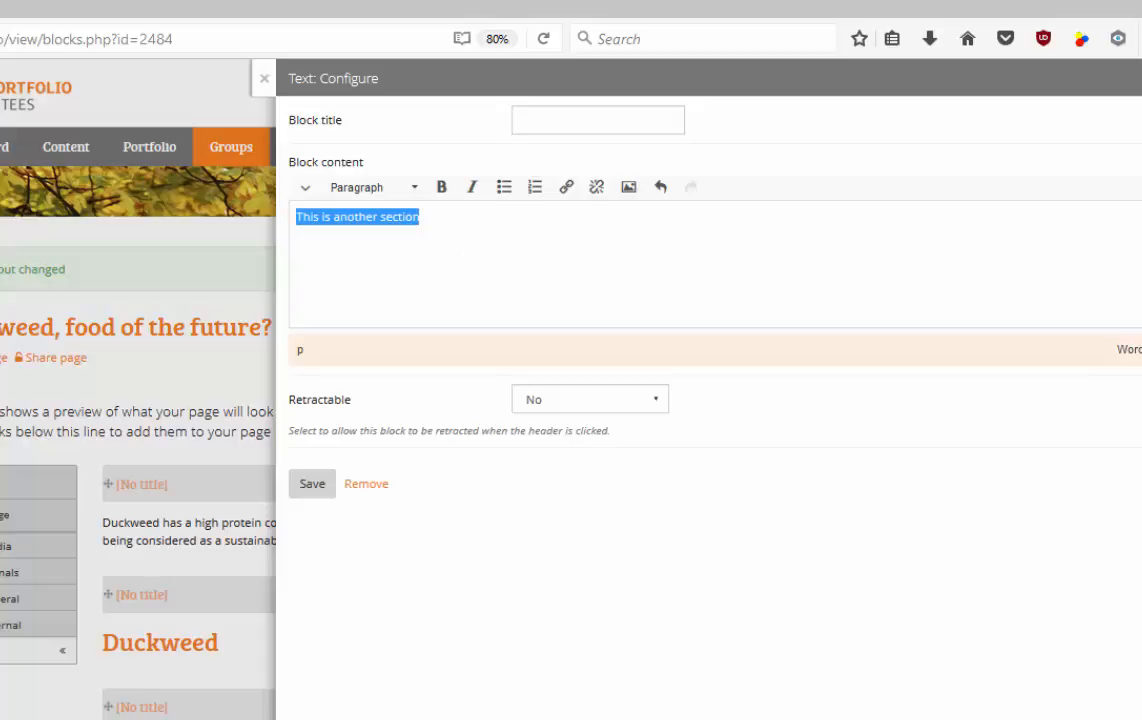
click(411, 192)
click(405, 258)
click(312, 485)
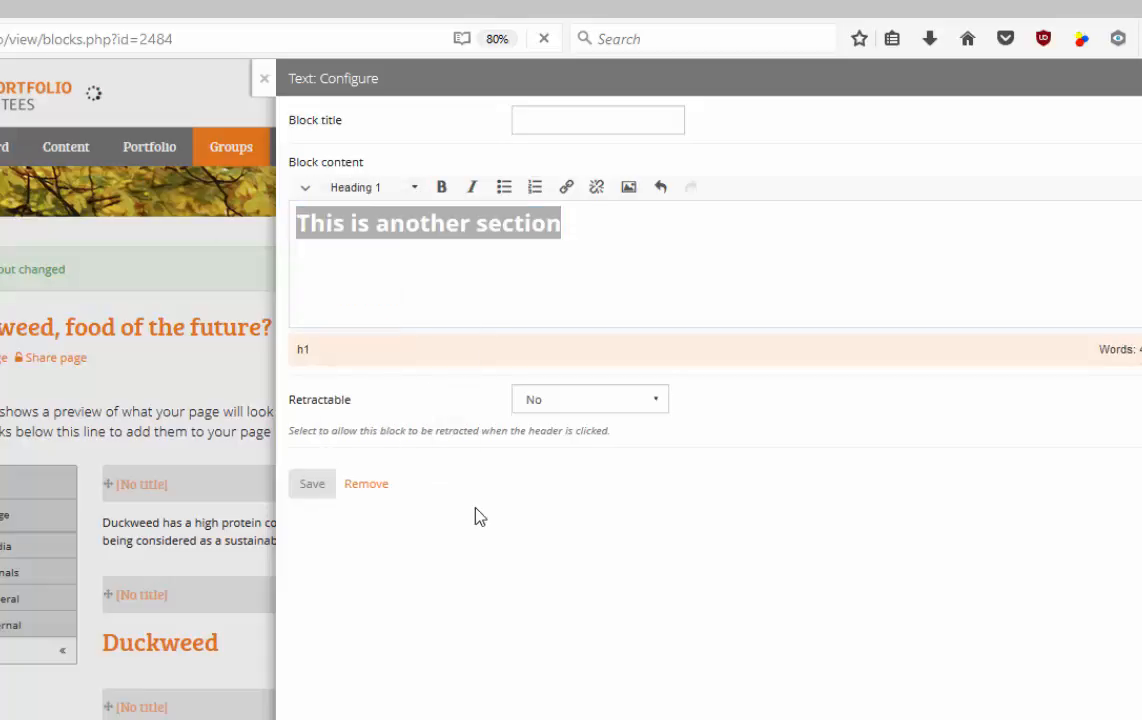
scroll(957, 498, down, 4)
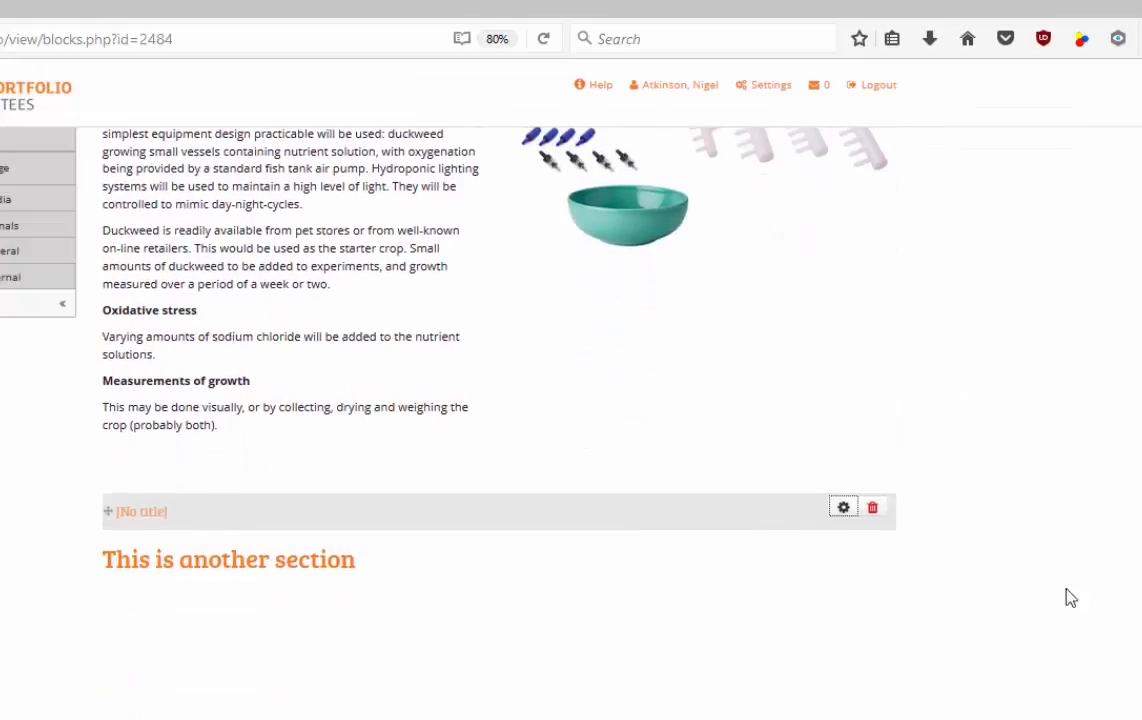
Display the page and check the two-column equipment row and the new section heading beneath it.
drag(1134, 596, 1136, 85)
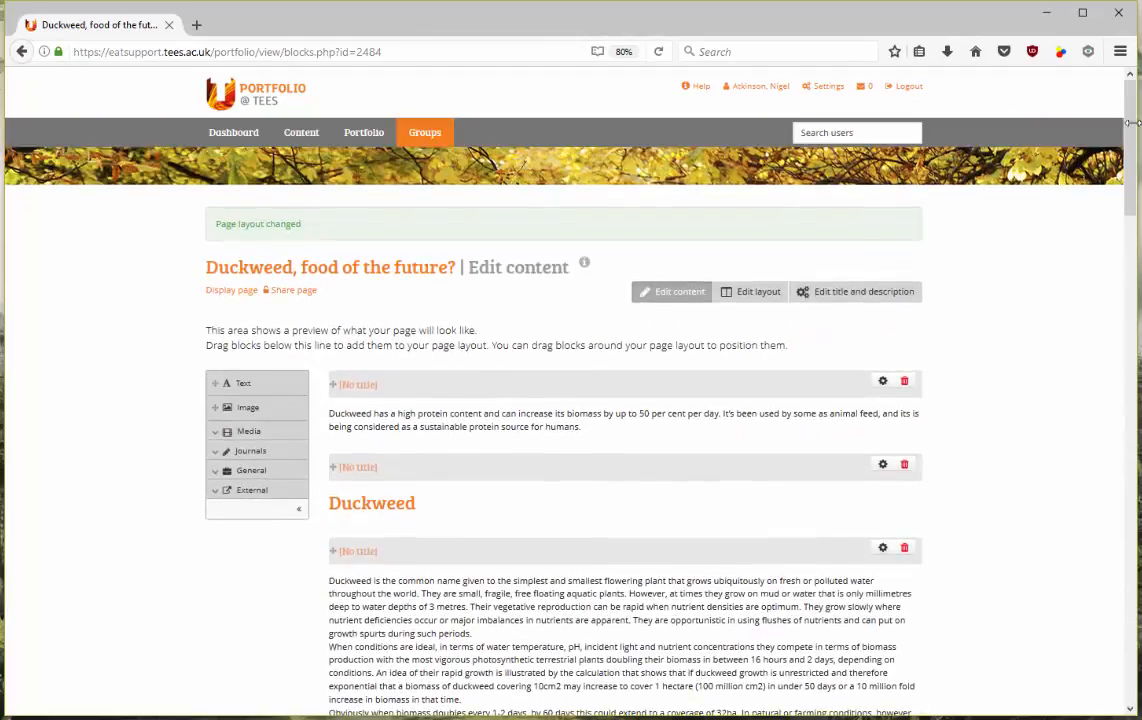
click(238, 295)
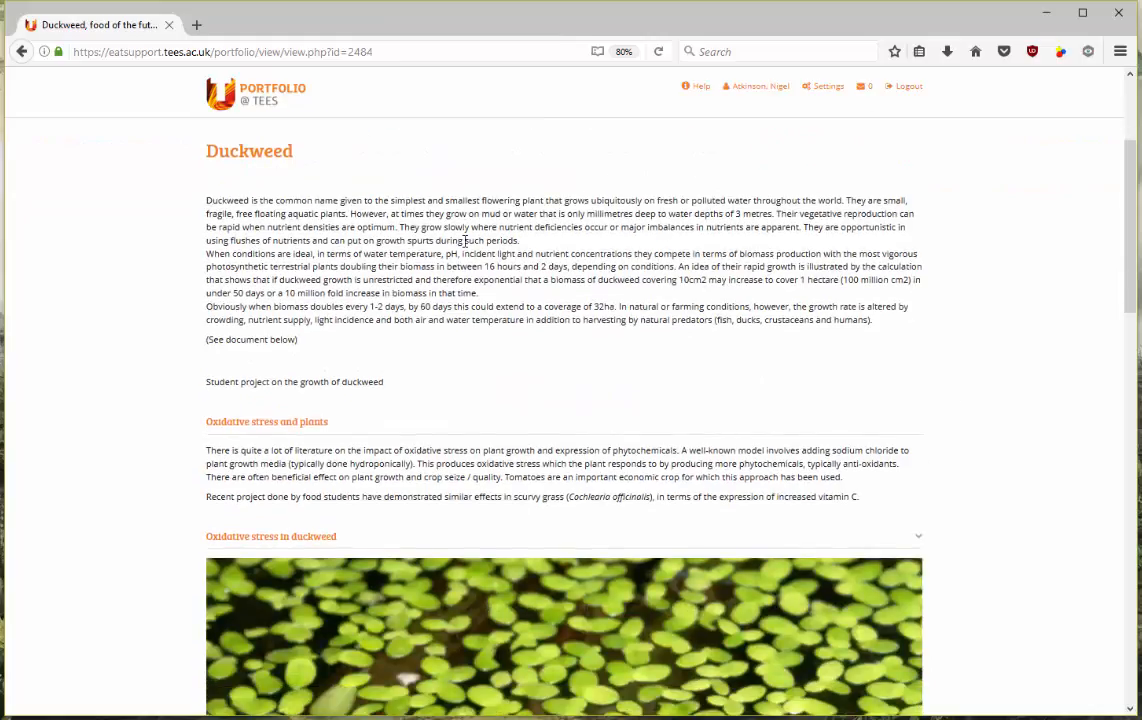
scroll(677, 280, down, 10)
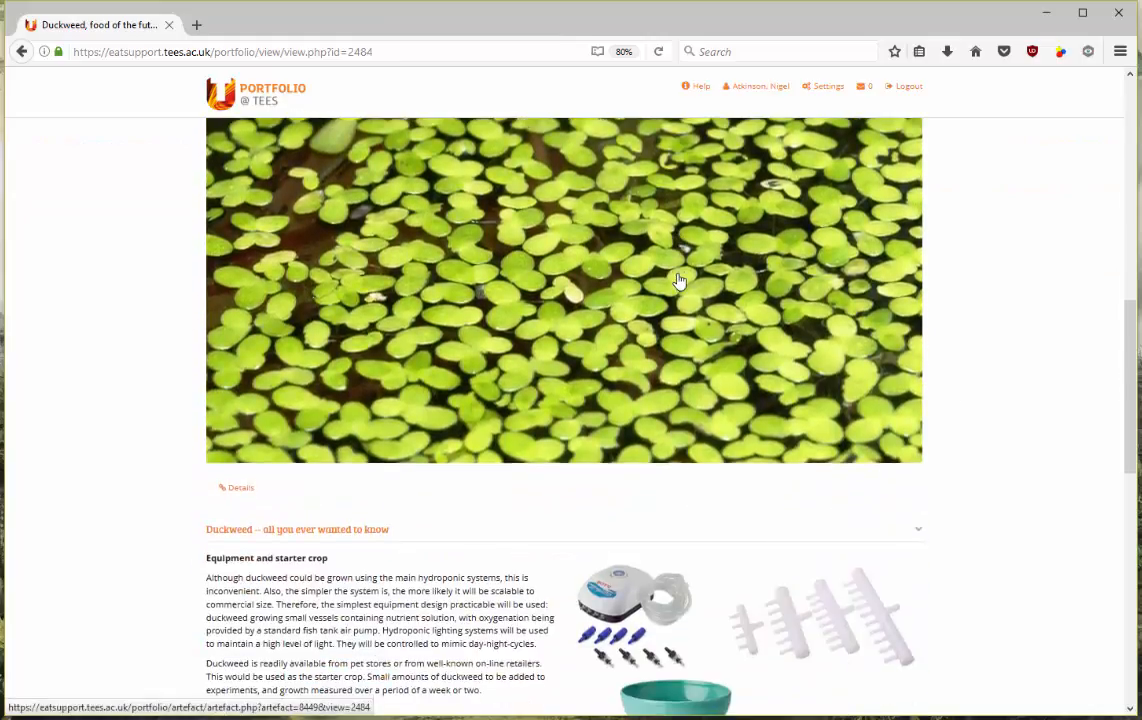
scroll(677, 280, down, 2)
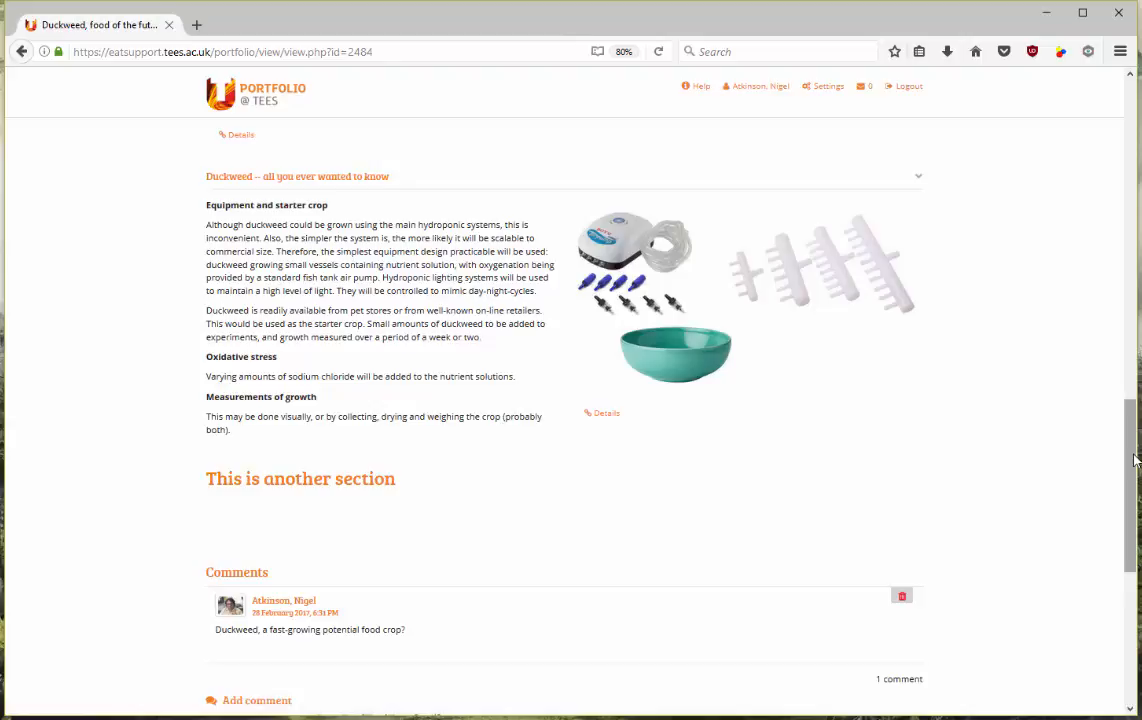
drag(1134, 460, 1134, 125)
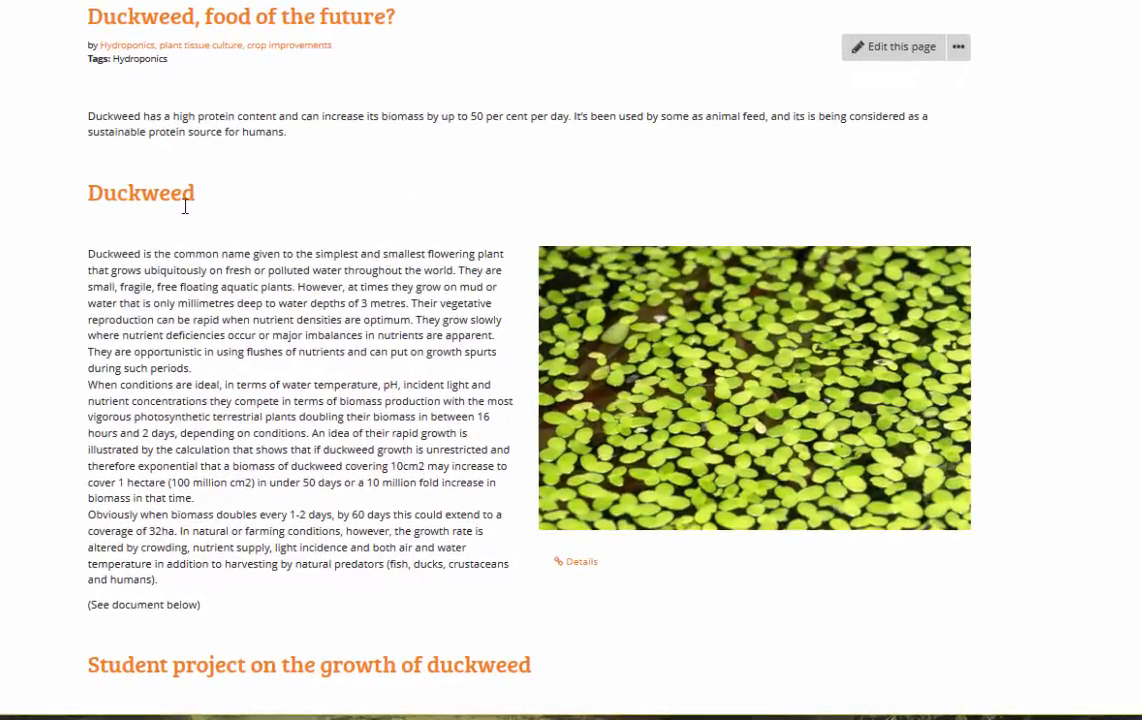
Review the finished page's Duckweed, student project and Papers sections and their two-column arrangement.
scroll(713, 378, down, 3)
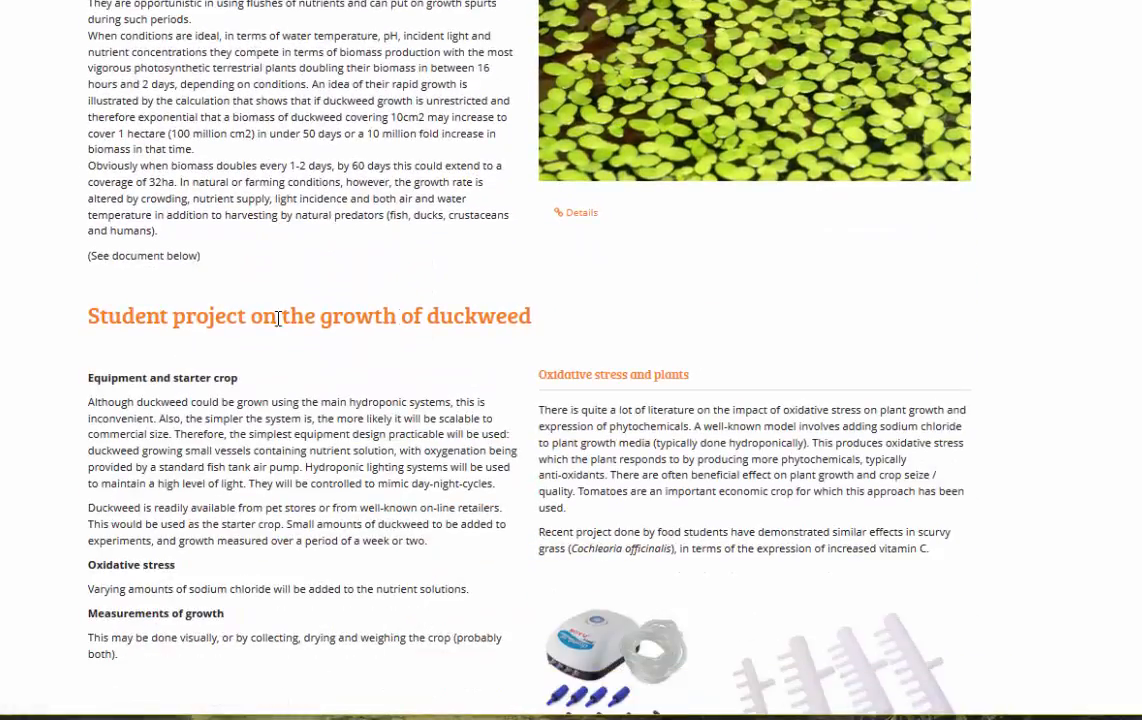
scroll(737, 455, down, 5)
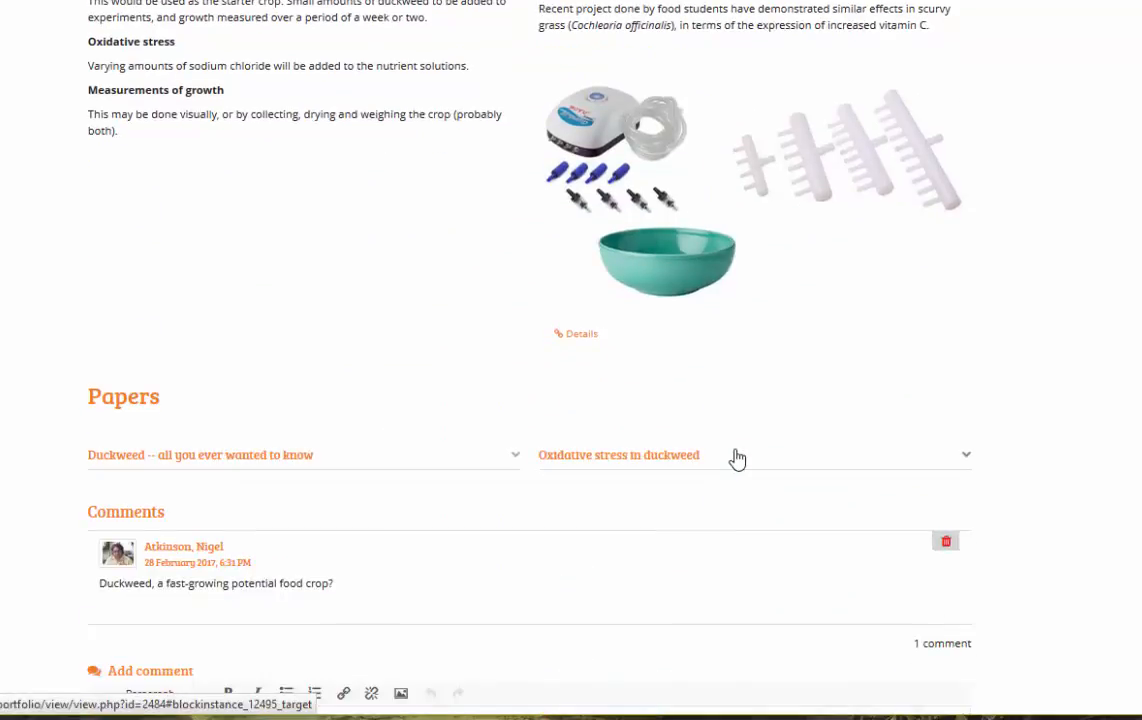
scroll(284, 424, up, 2)
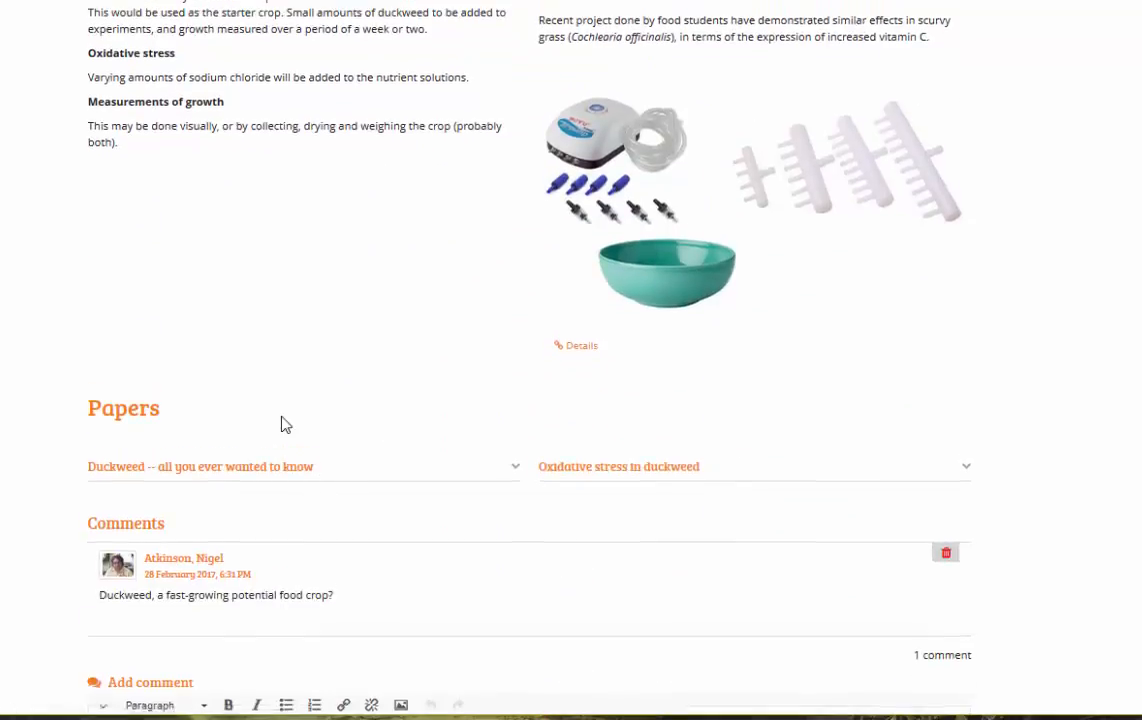
scroll(284, 424, up, 1)
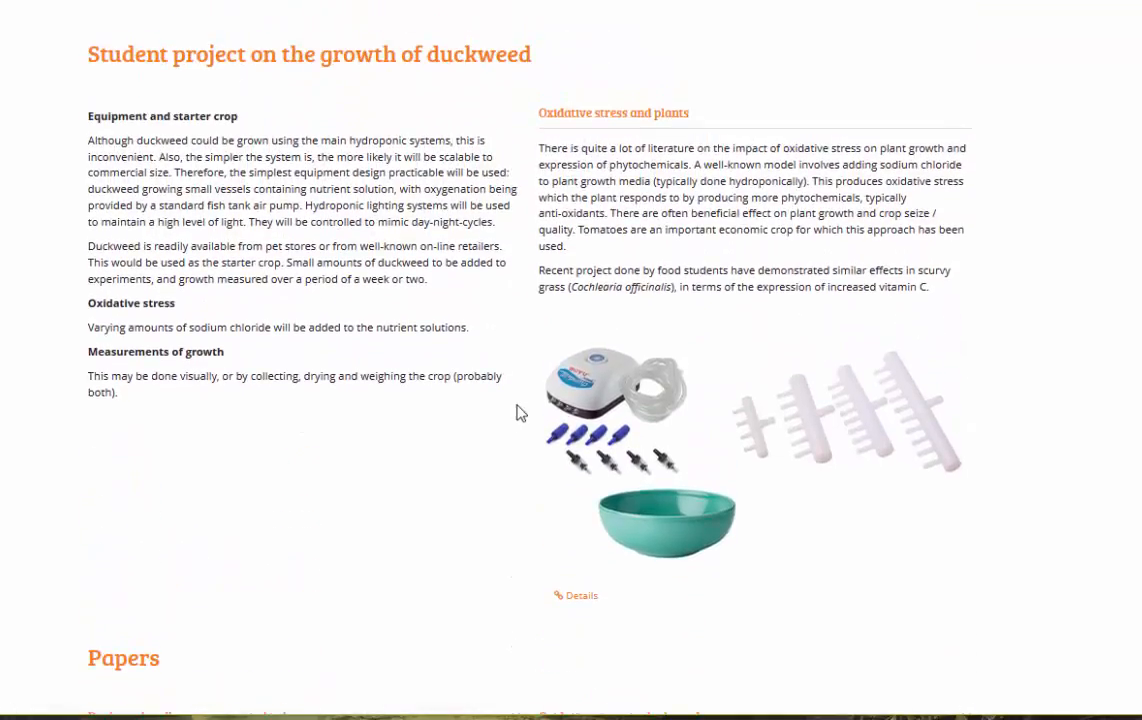
scroll(876, 270, up, 7)
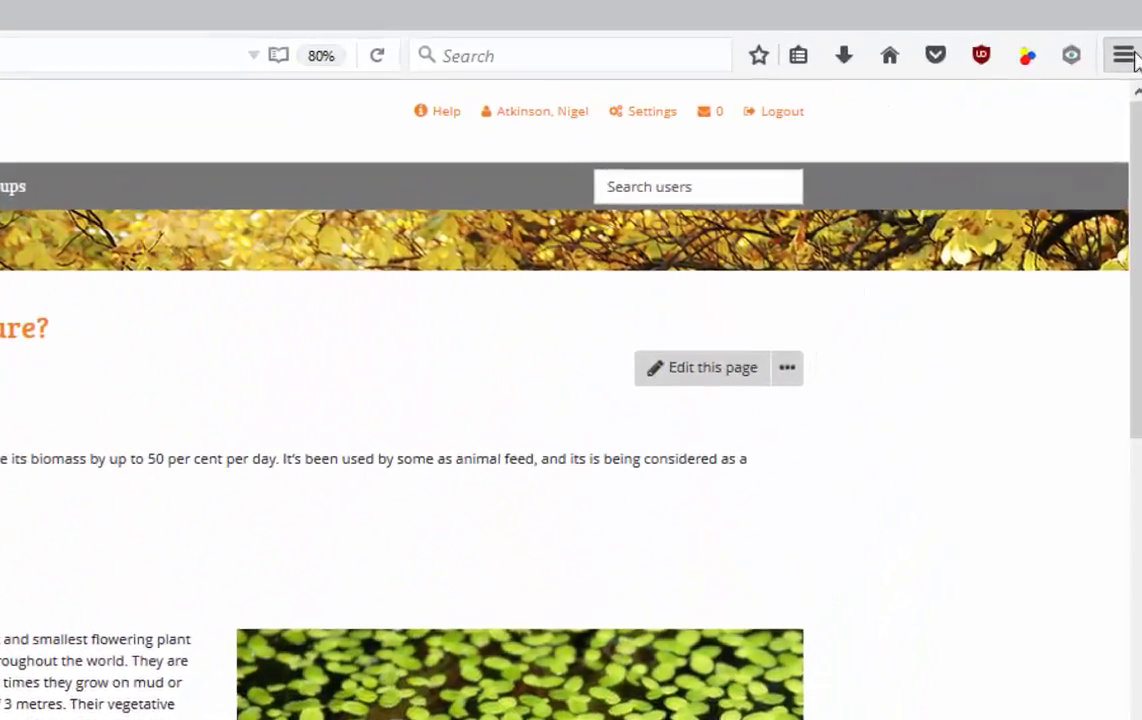
Zoom the page out to 50% to view its overall layout, and restore the zoom to 80%.
click(1108, 88)
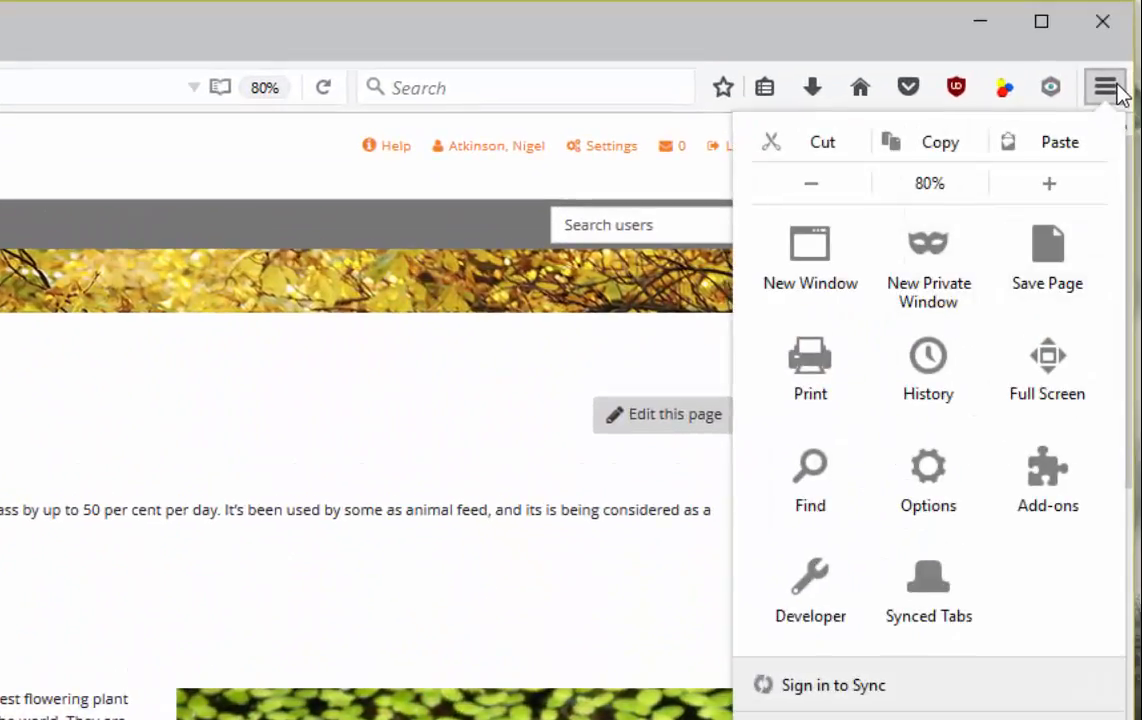
click(822, 187)
click(822, 187)
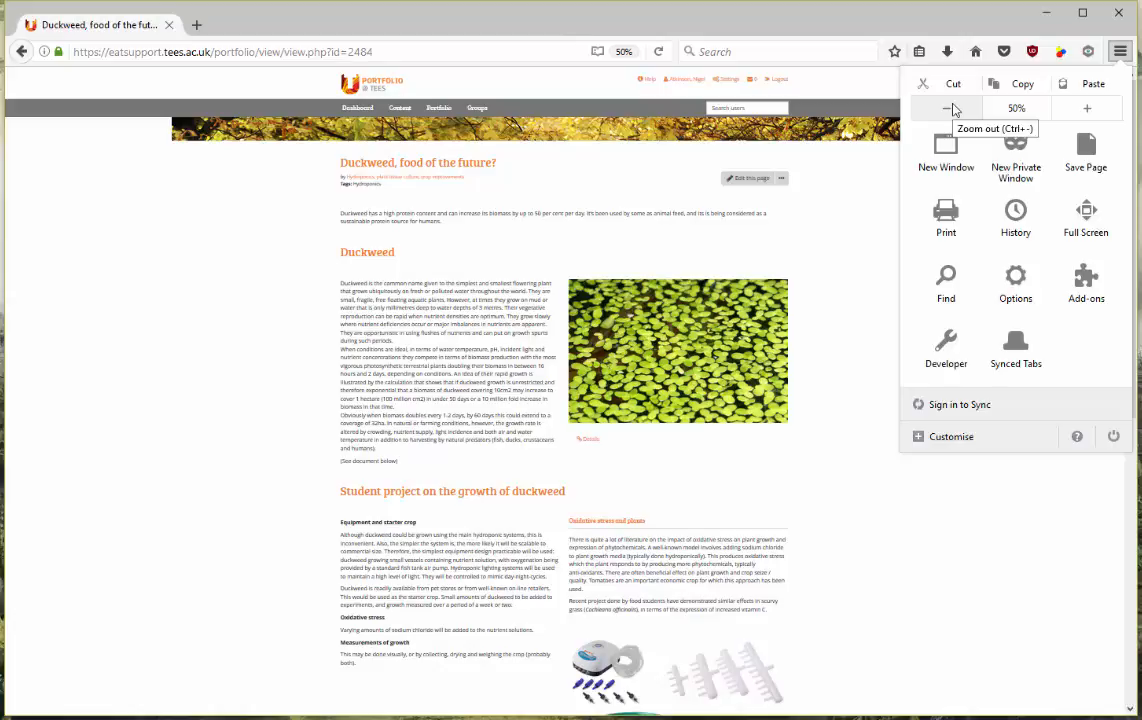
click(1090, 108)
click(1090, 108)
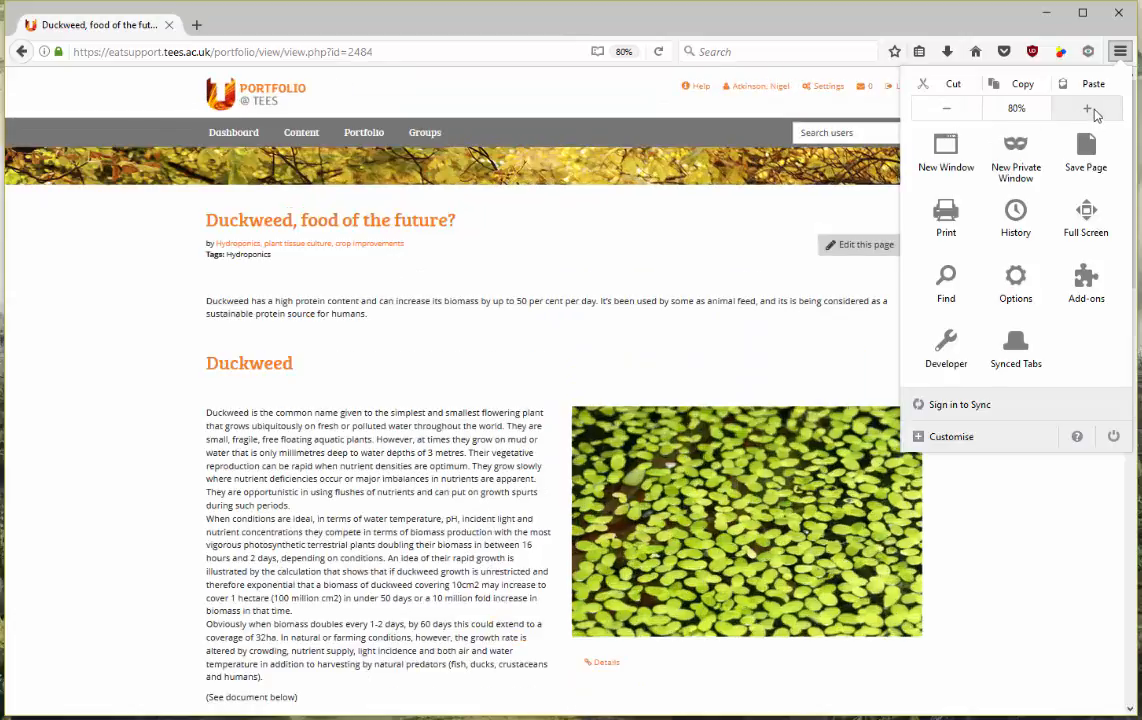
click(885, 16)
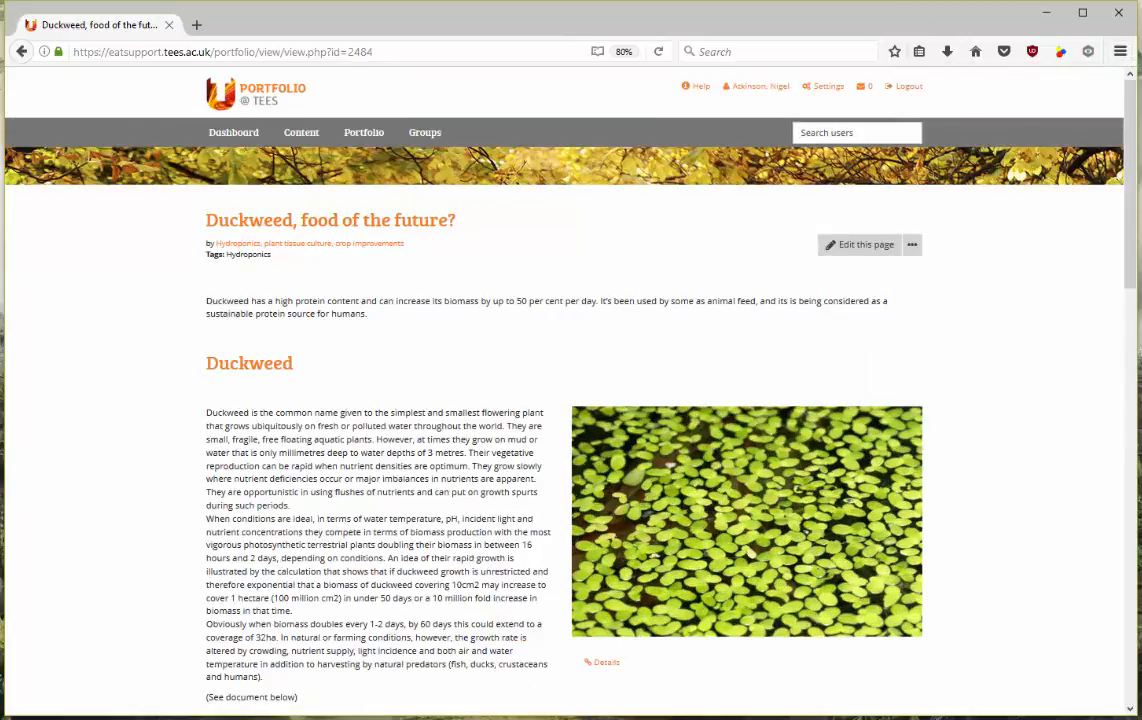